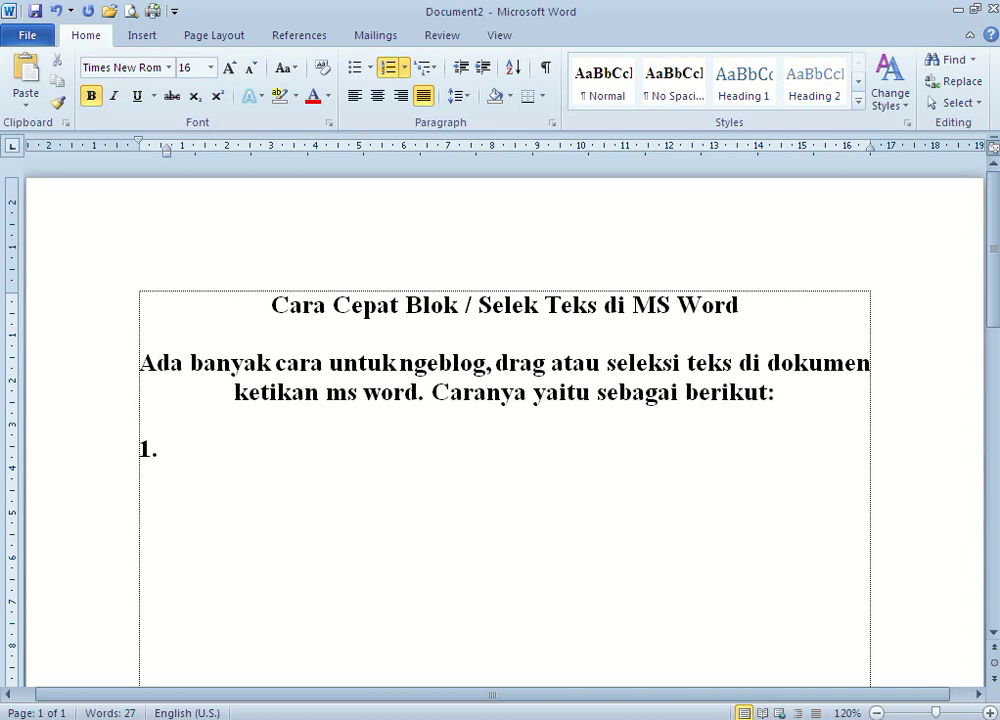
Type item 1 'menggunakan kombinasi tombol shift' in plain text with only 'shift' bold
text(mengg)
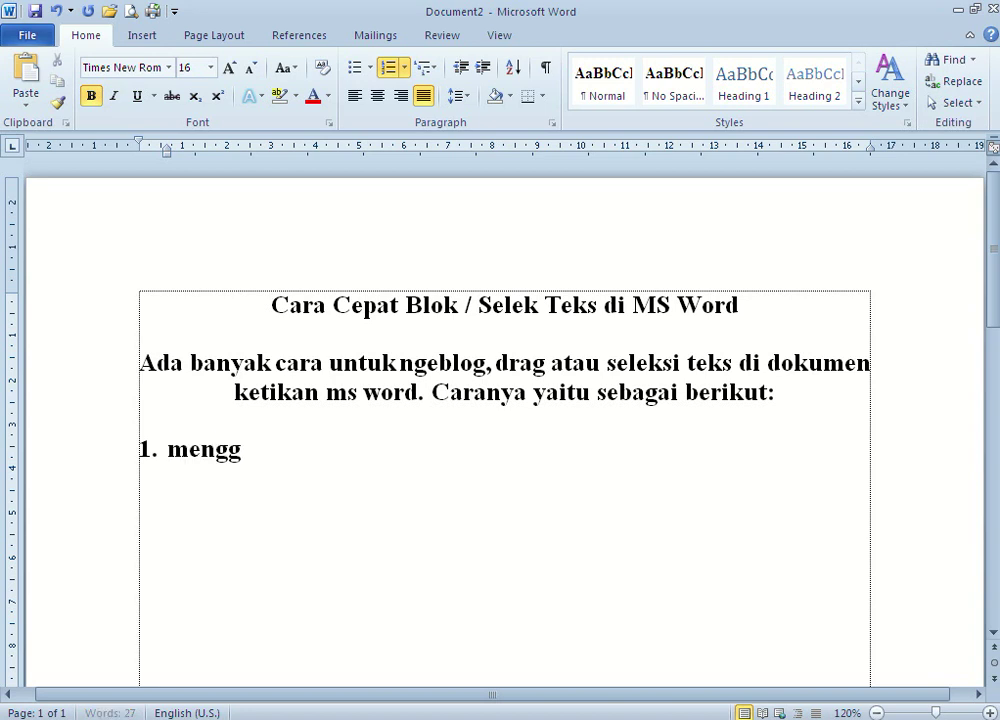
text(unakan ko)
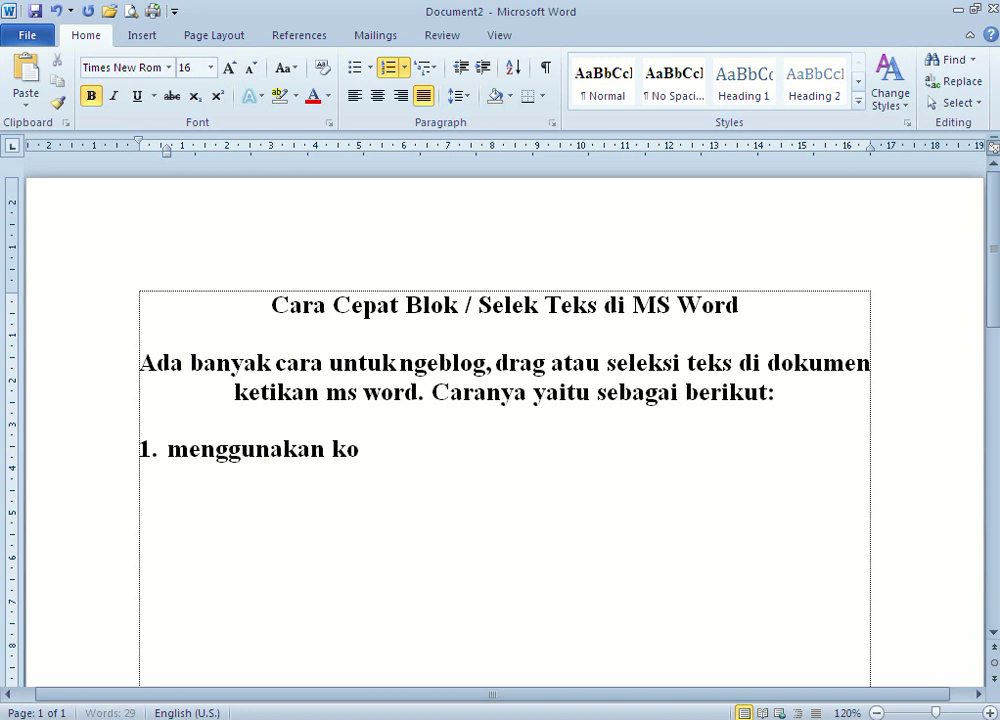
text(mbinasi t)
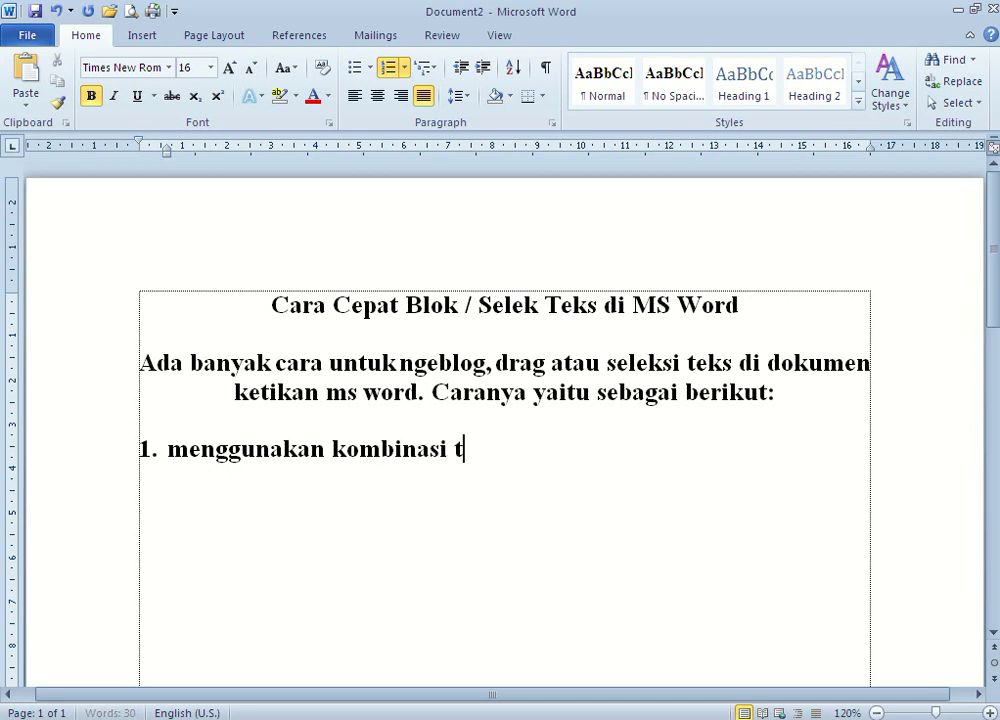
text(ombol)
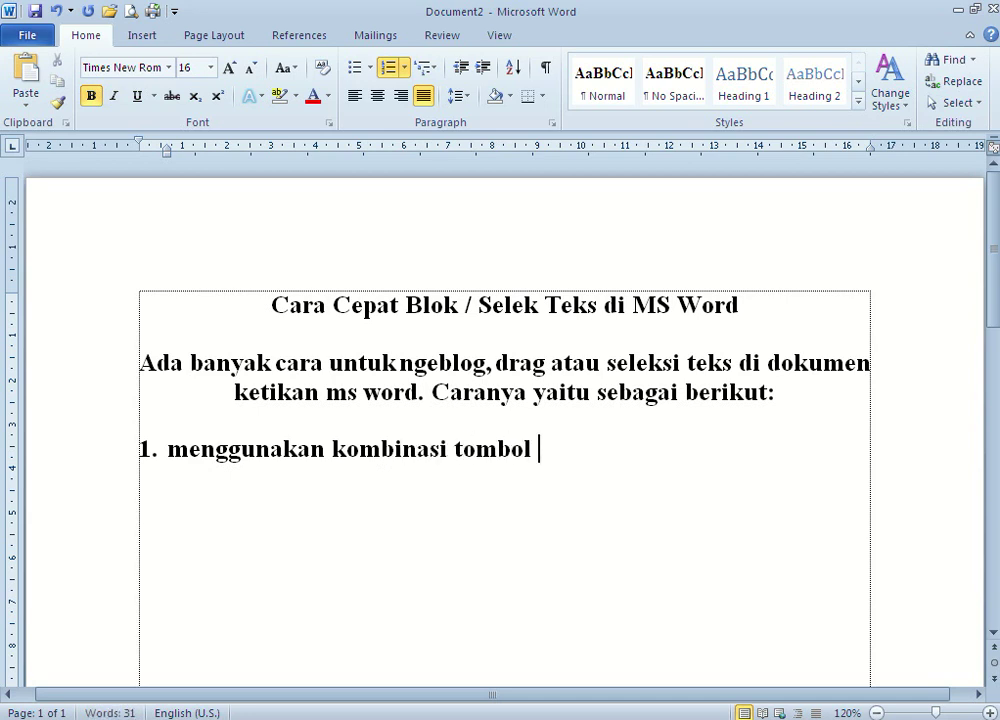
text( shift)
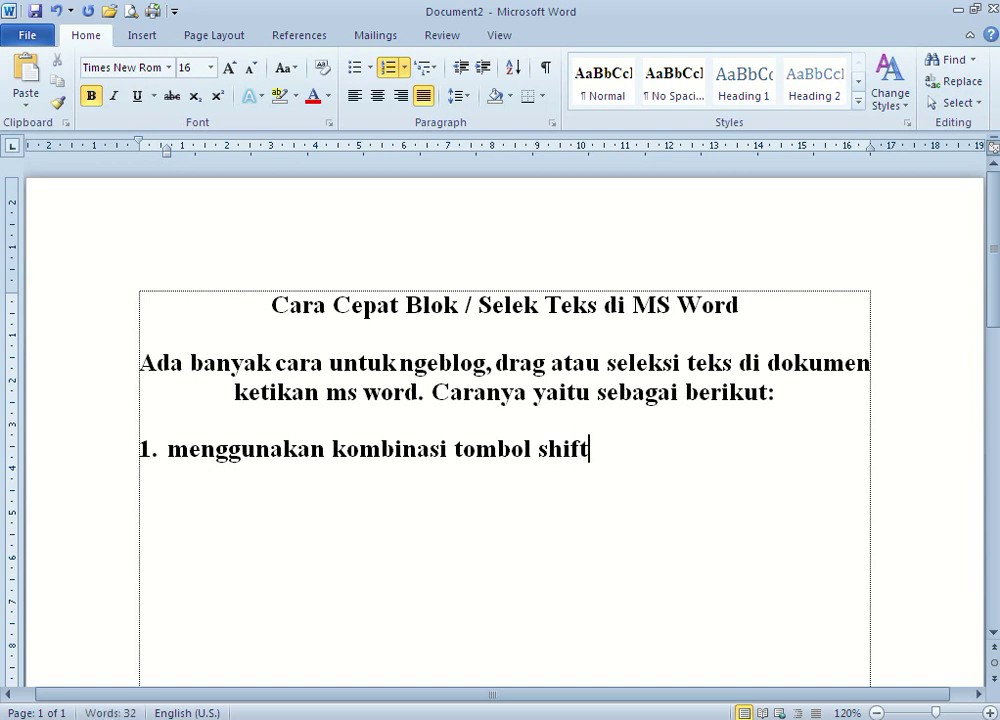
key(shift+Home)
key(ctrl+b)
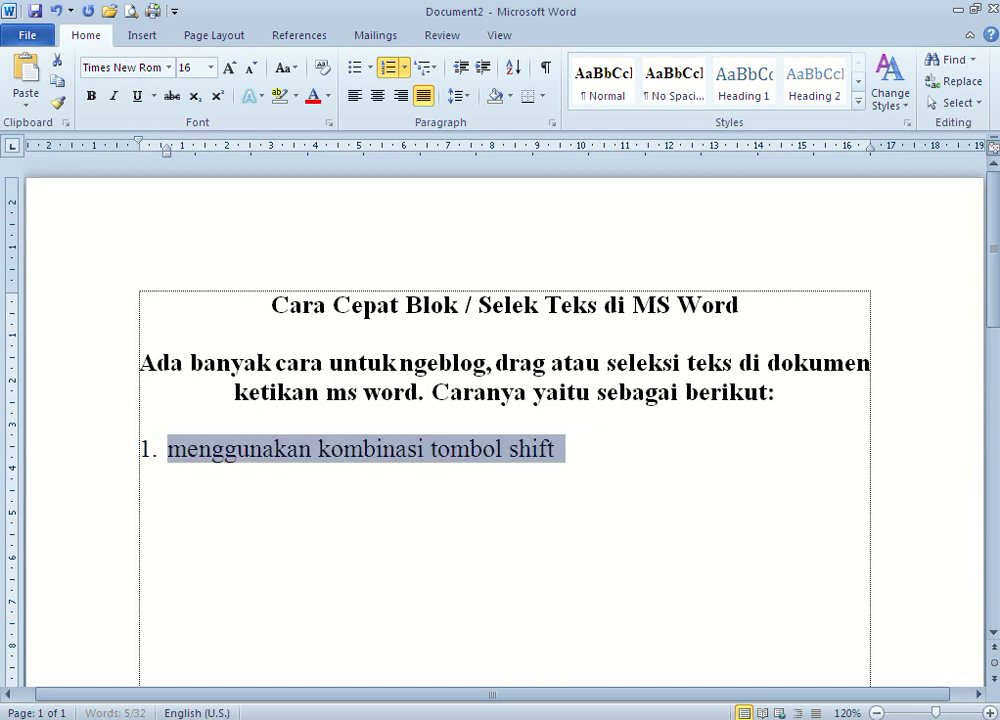
key(End)
key(ctrl+shift+Left)
key(ctrl+b)
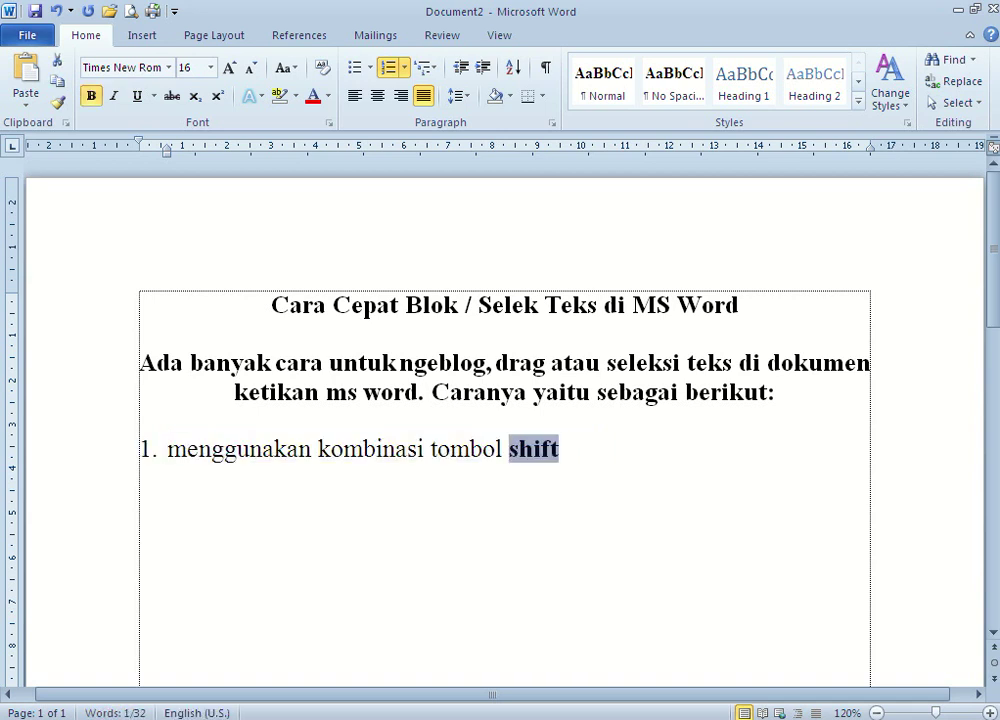
key(End)
Start list item 2 with bold off, leaving an extra empty item below it
key(Return)
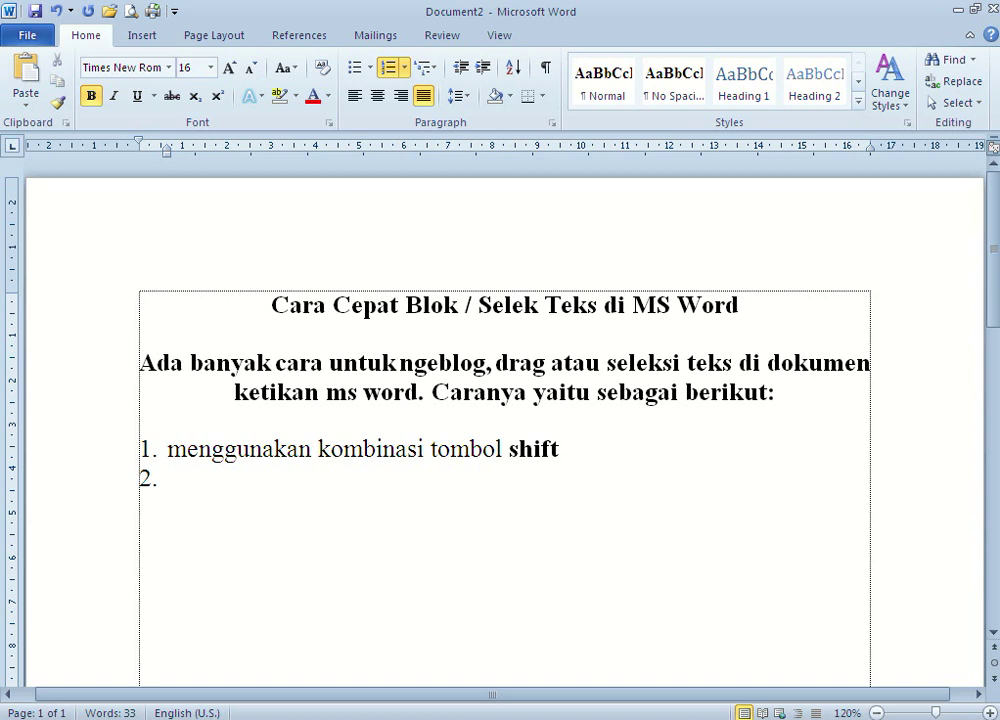
key(ctrl+b)
key(Return)
key(Up)
Under item 1, write the bold unnumbered line 'ctrl + shift + panah ke kanan/ke kiri'
key(BackSpace)
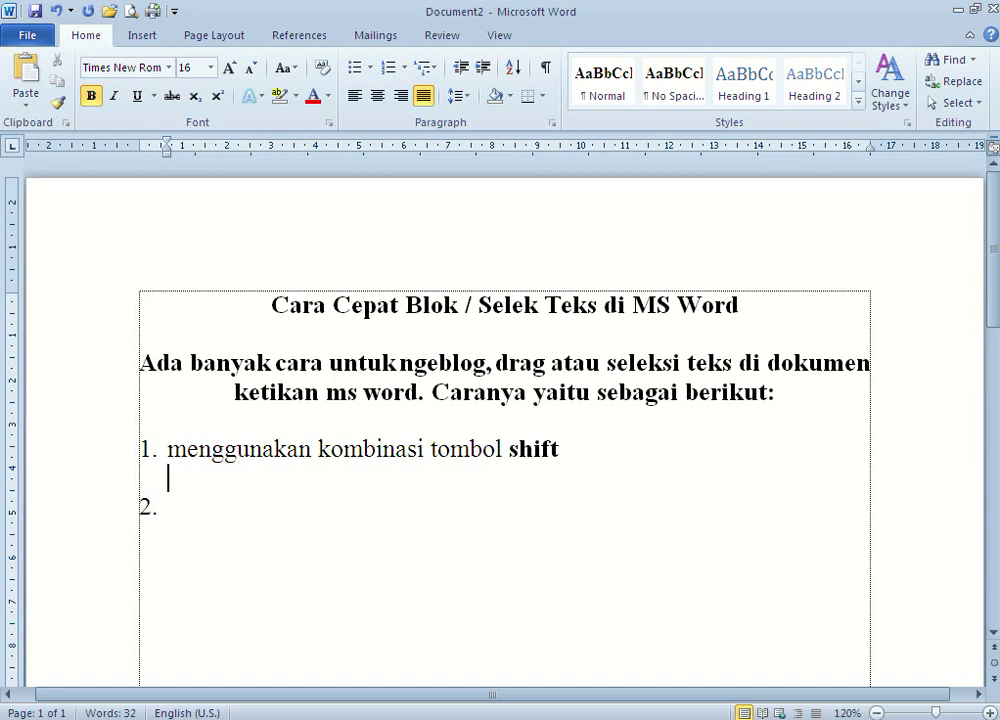
text(shift)
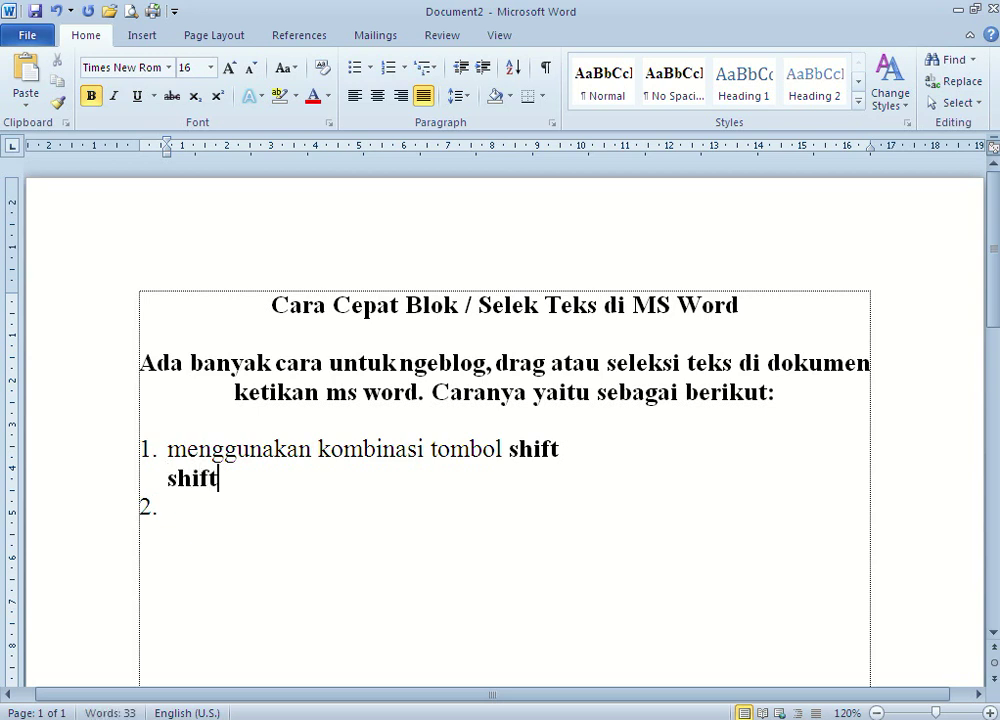
text( +)
click(167, 478)
text(ctrl )
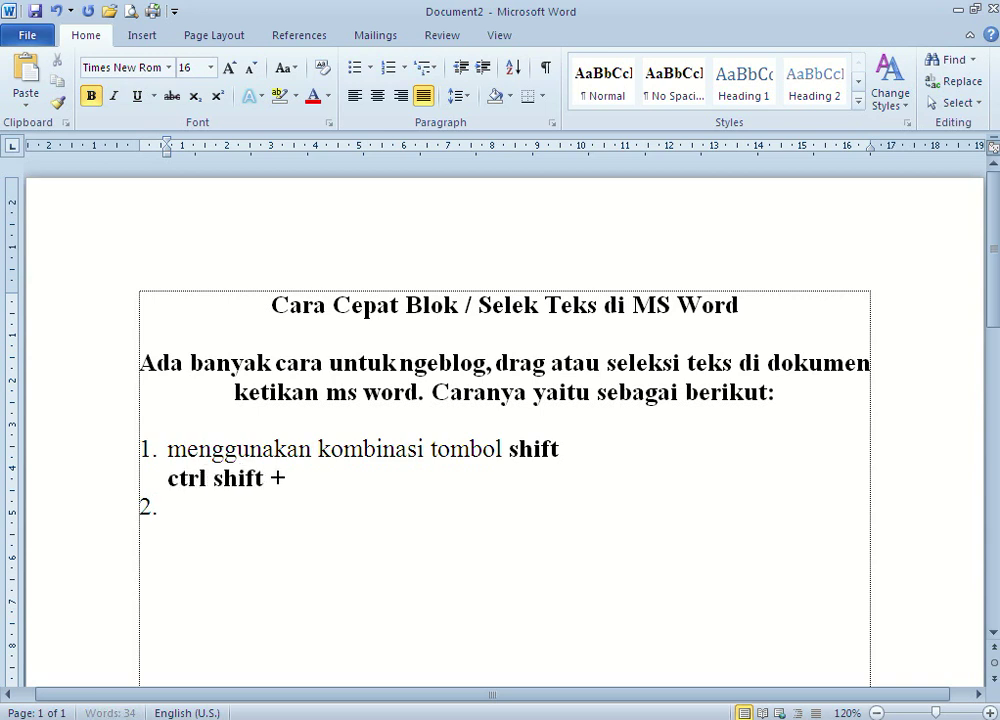
text(+)
click(314, 478)
text(panah)
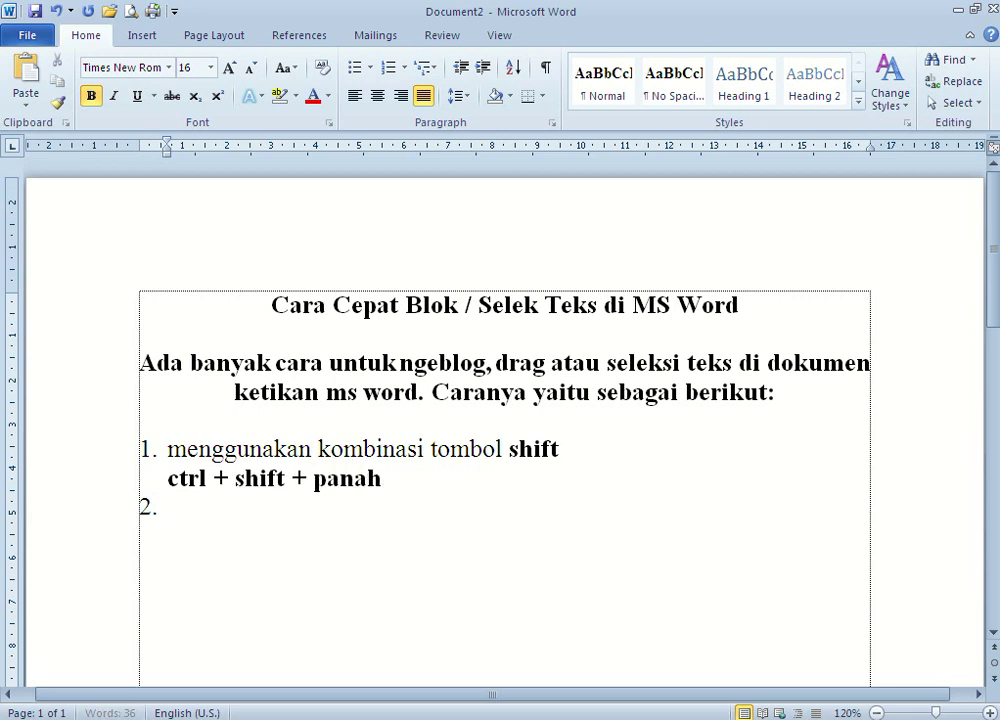
text( ke kanan/ke kiri)
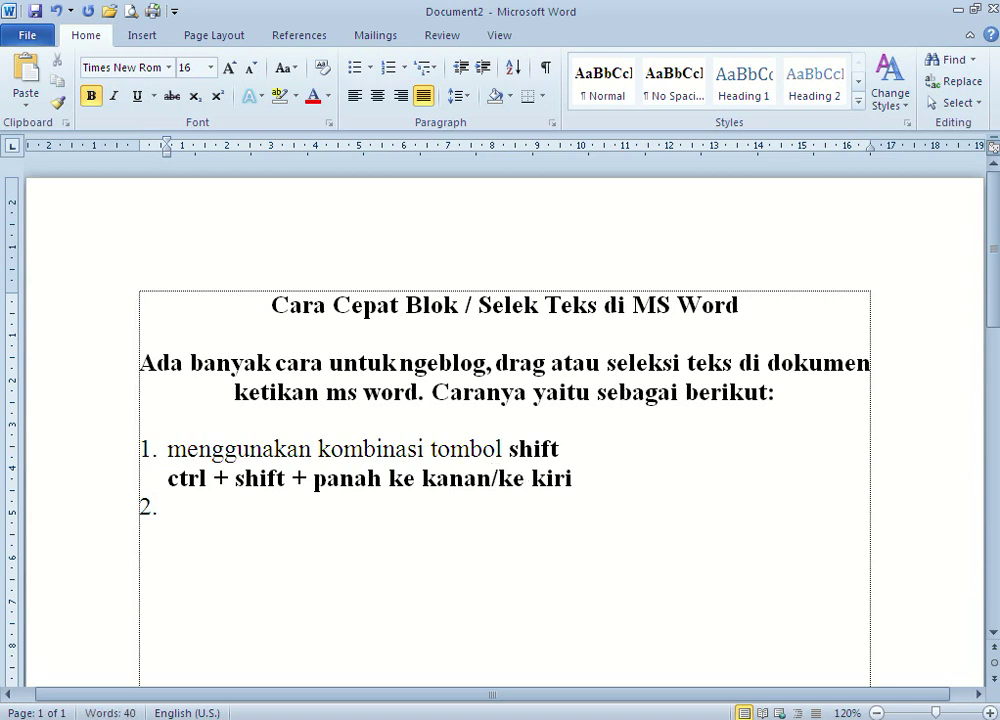
Append ':' and the non-bold description 'untuk blok 1 kata' to the shortcut line
key(Home)
key(End)
text(:)
key(ctrl+b)
text(untuk)
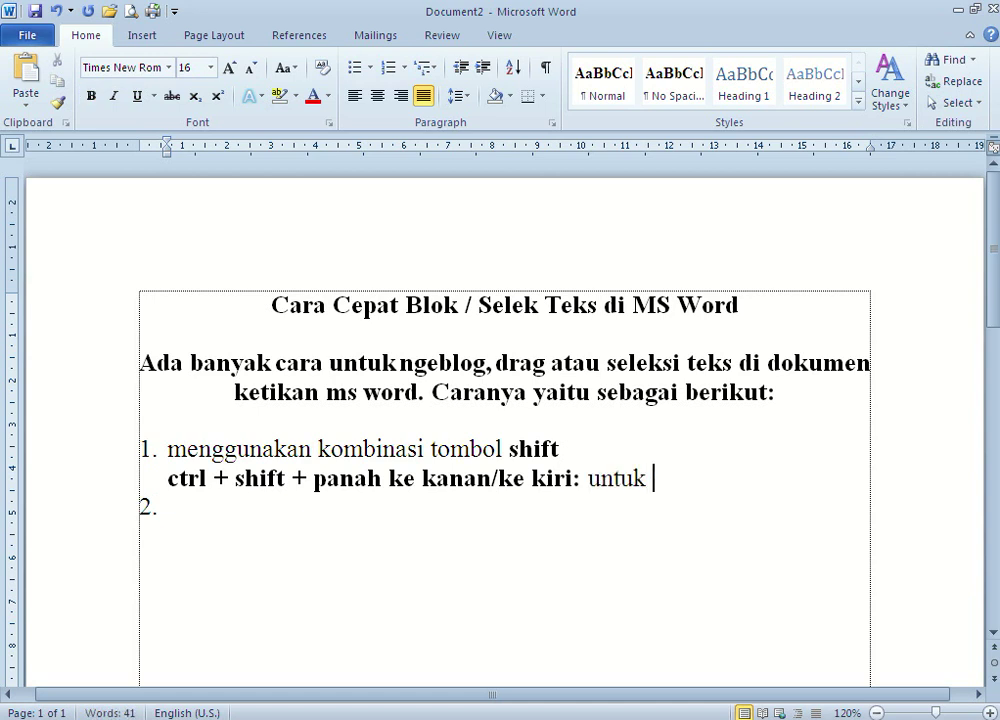
text( blo)
text(k 1 kata)
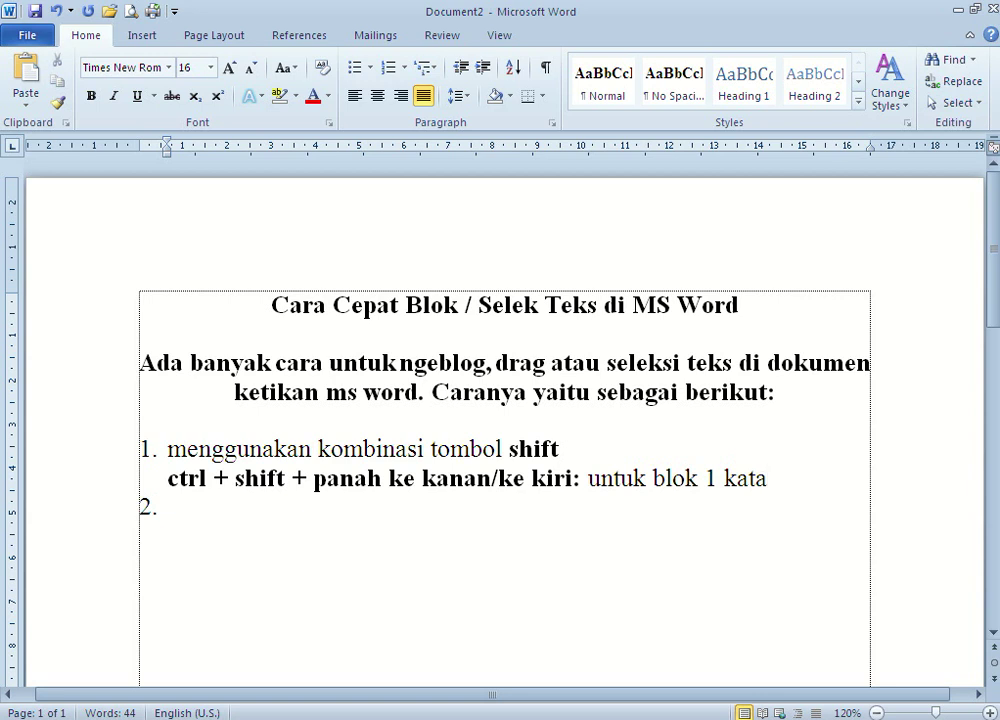
Demonstrate Ctrl+Shift+Left/Right word selection on 'kata', 'untuk' and 'kanan'
key(ctrl+shift+Left)
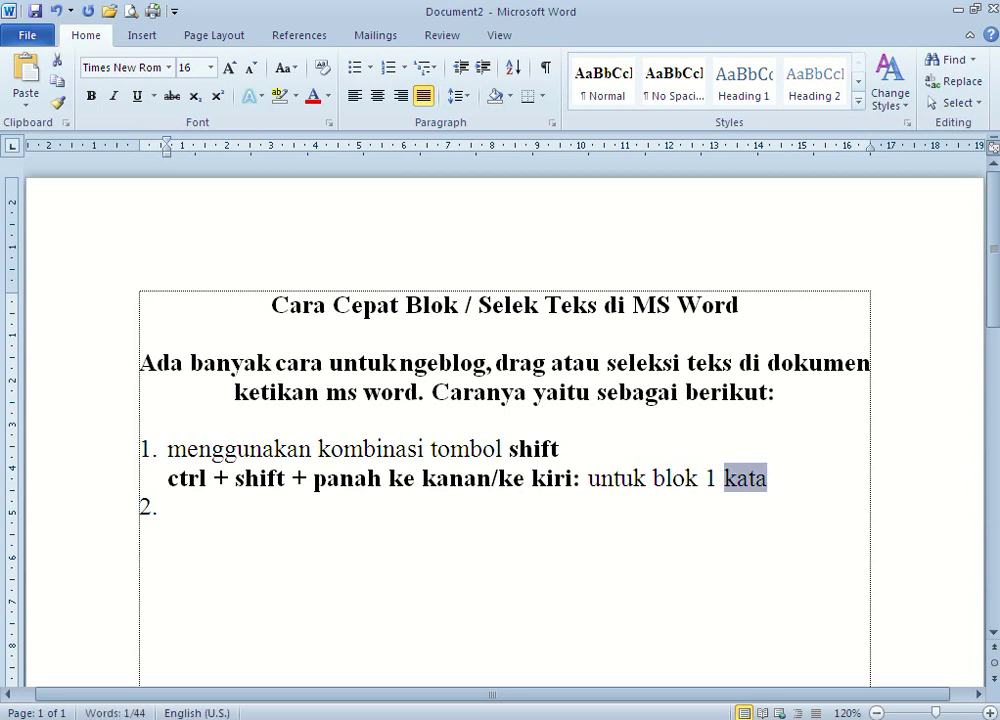
key(ctrl+Left)
key(ctrl+Left)
key(ctrl+shift+Left)
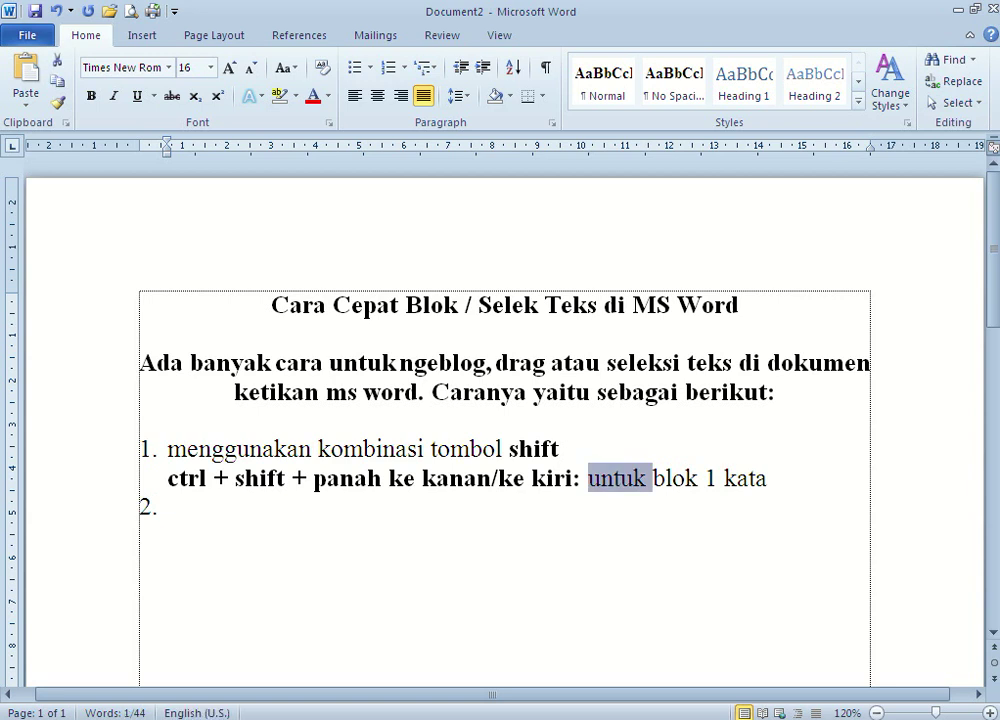
key(Left)
key(ctrl+shift+Right)
key(Left)
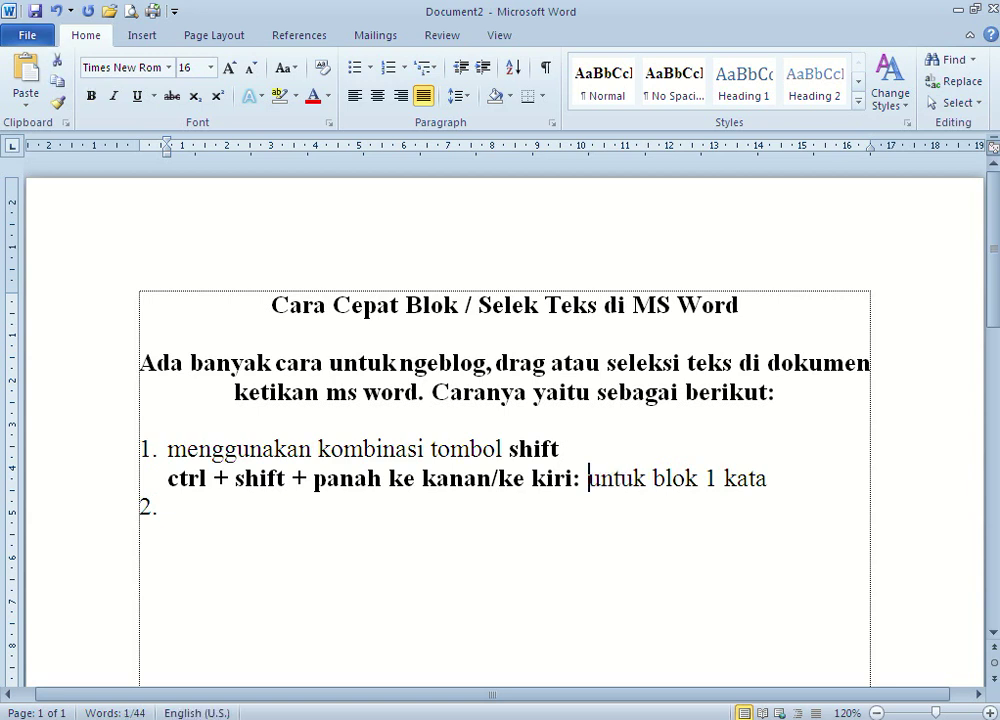
key(ctrl+shift+Right)
key(Left)
key(Right)
key(ctrl+Right)
key(Left)
key(ctrl+shift+Left)
key(Left)
key(ctrl+Left)
key(ctrl+Left)
key(ctrl+Left)
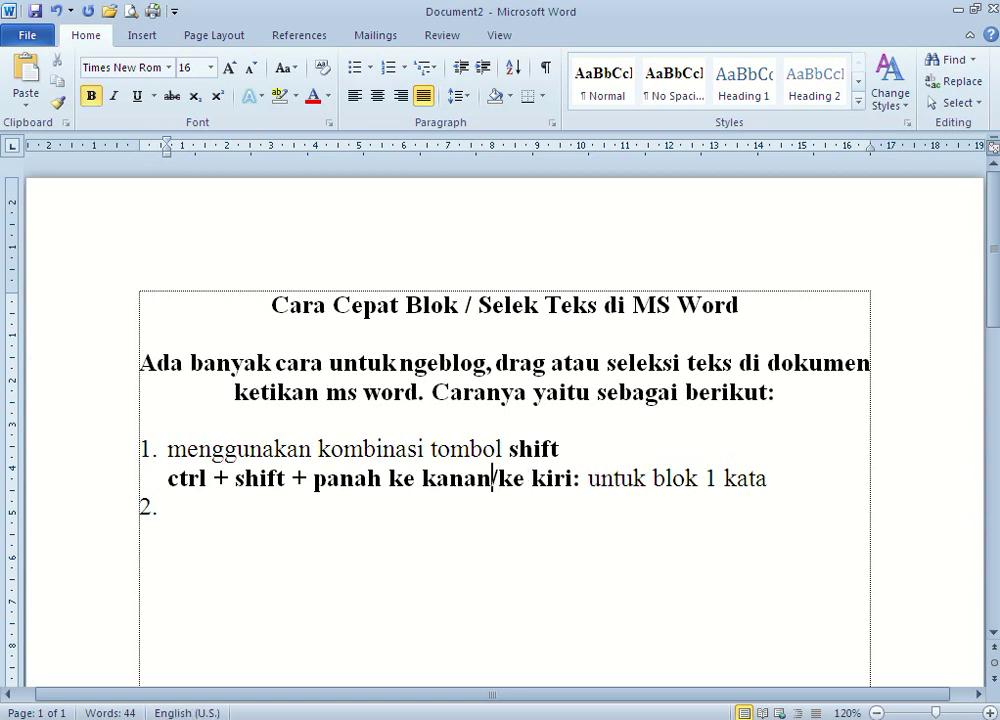
key(ctrl+shift+Left)
key(End)
Insert a blank line after the 'untuk blok 1 kata' line
key(Down)
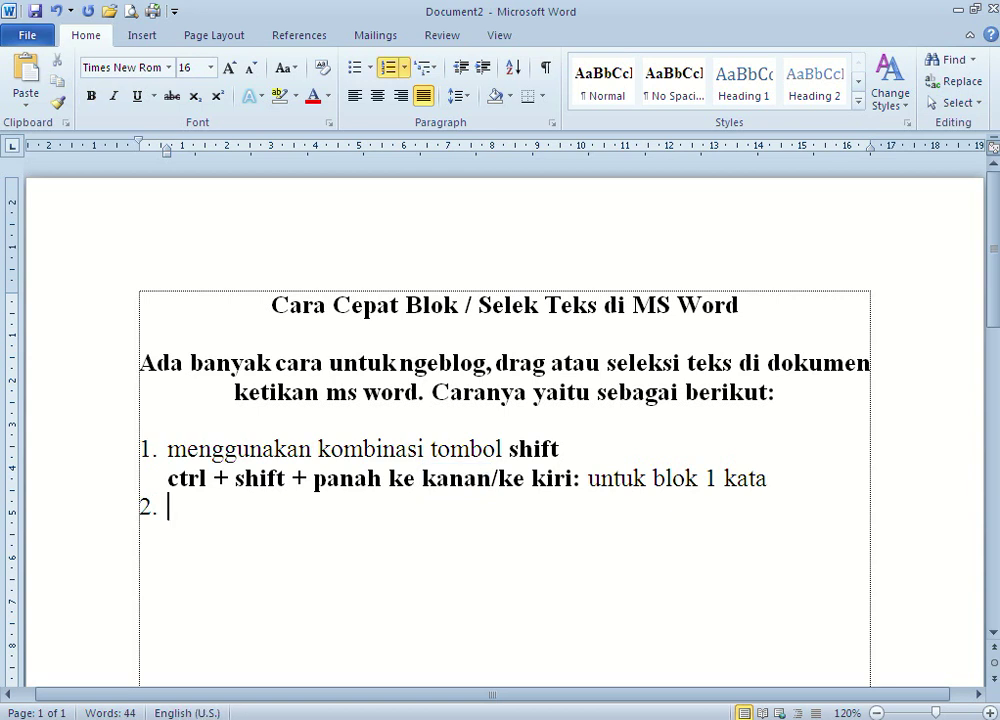
key(Up)
key(End)
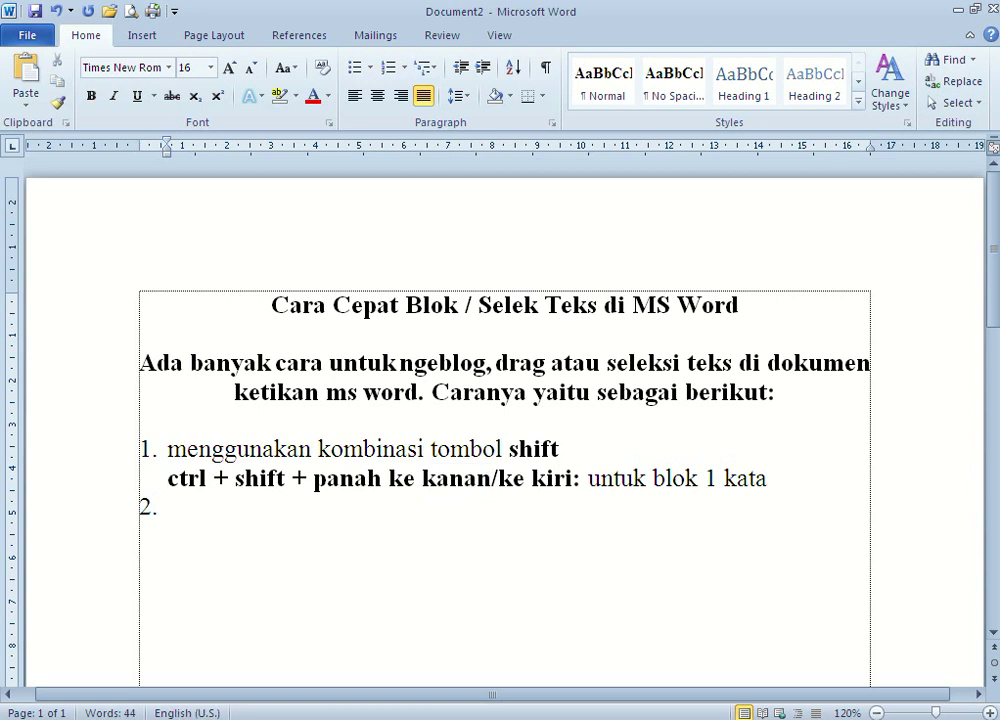
key(Return)
key(Up)
key(ctrl+shift+Right)
key(ctrl+shift+Right)
key(ctrl+shift+Right)
key(ctrl+shift+Right)
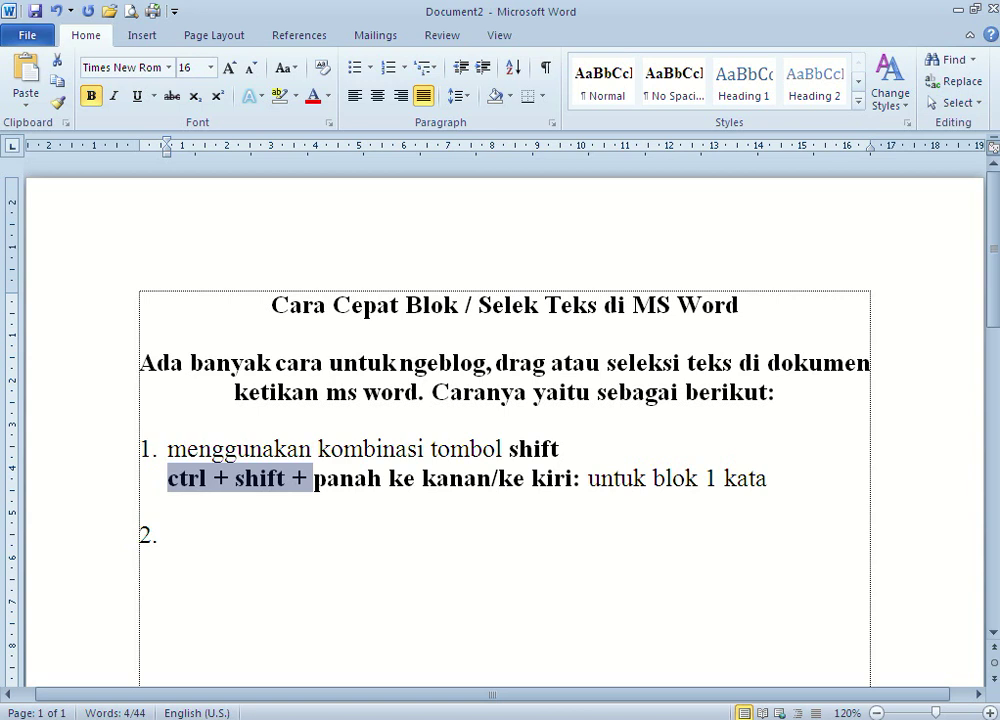
Create the line bold 'ctrl + shift + home/end' plus plain ': untuk blok sampai ahir atau awal baris'
key(ctrl+c)
key(Down)
key(ctrl+v)
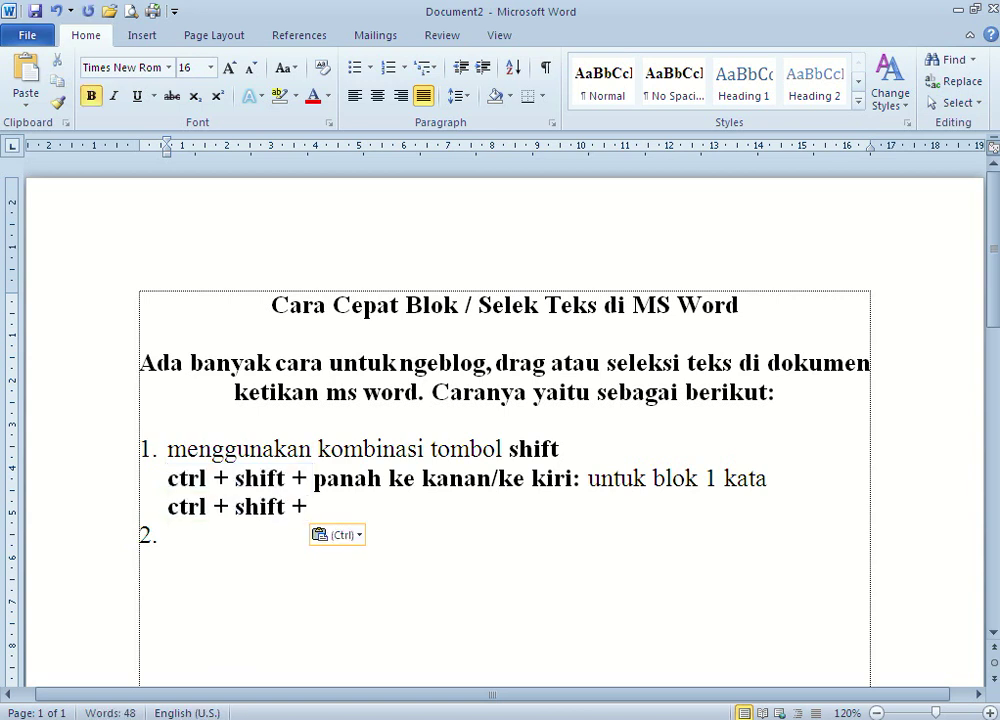
text(home/)
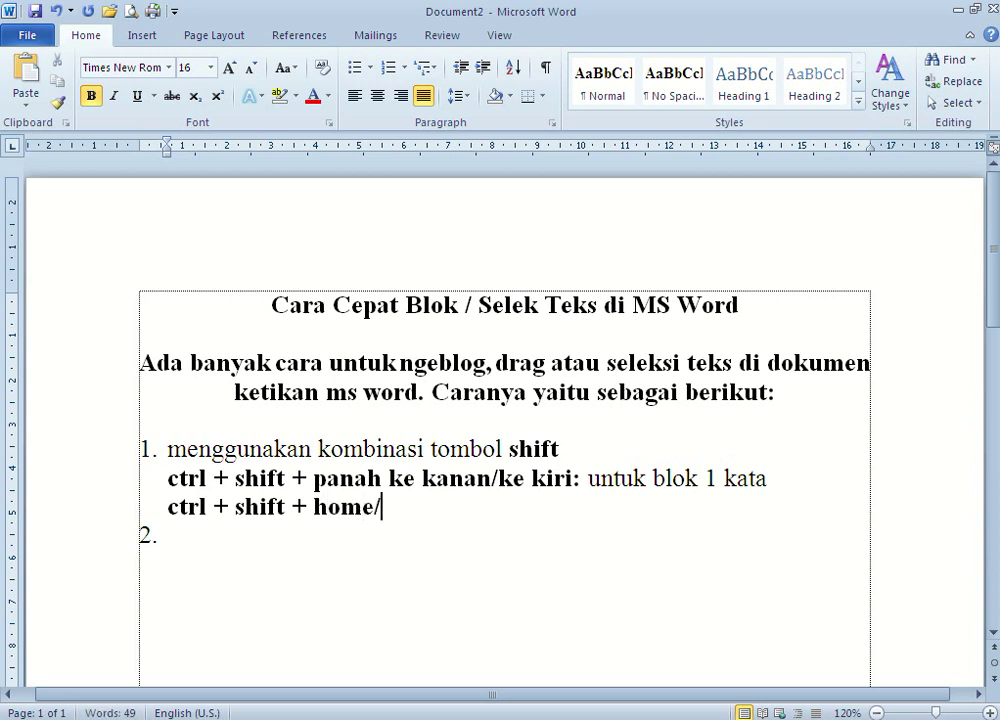
text(end)
key(ctrl+b)
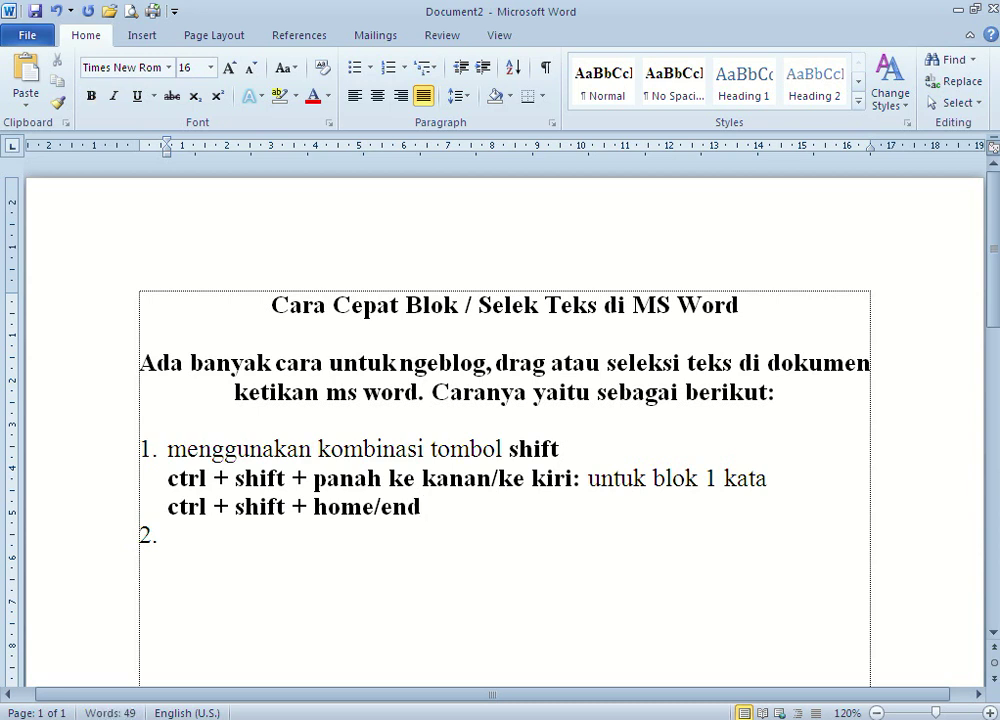
text(: )
text(u)
text(ntuk blok)
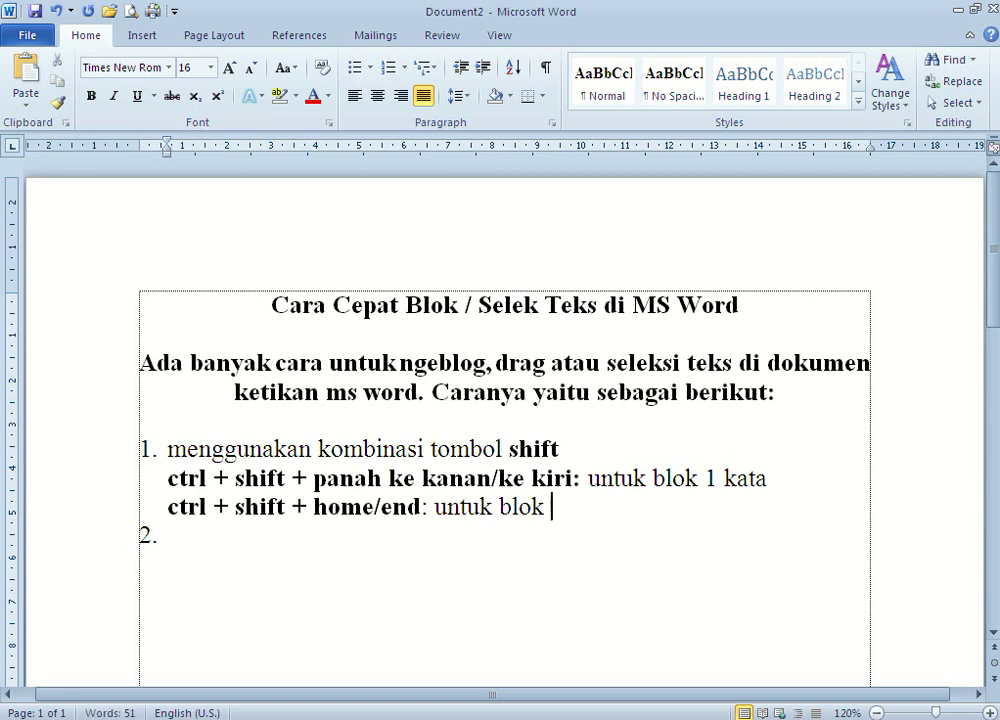
text( s)
text(ampai ahir atau awa)
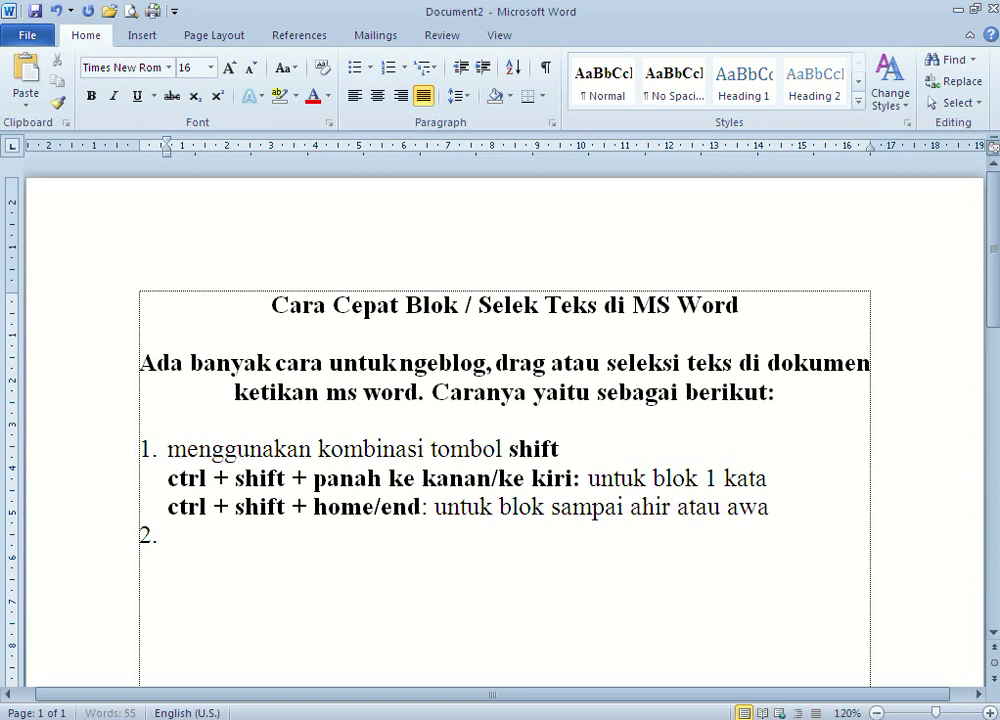
text(l b)
text(aris)
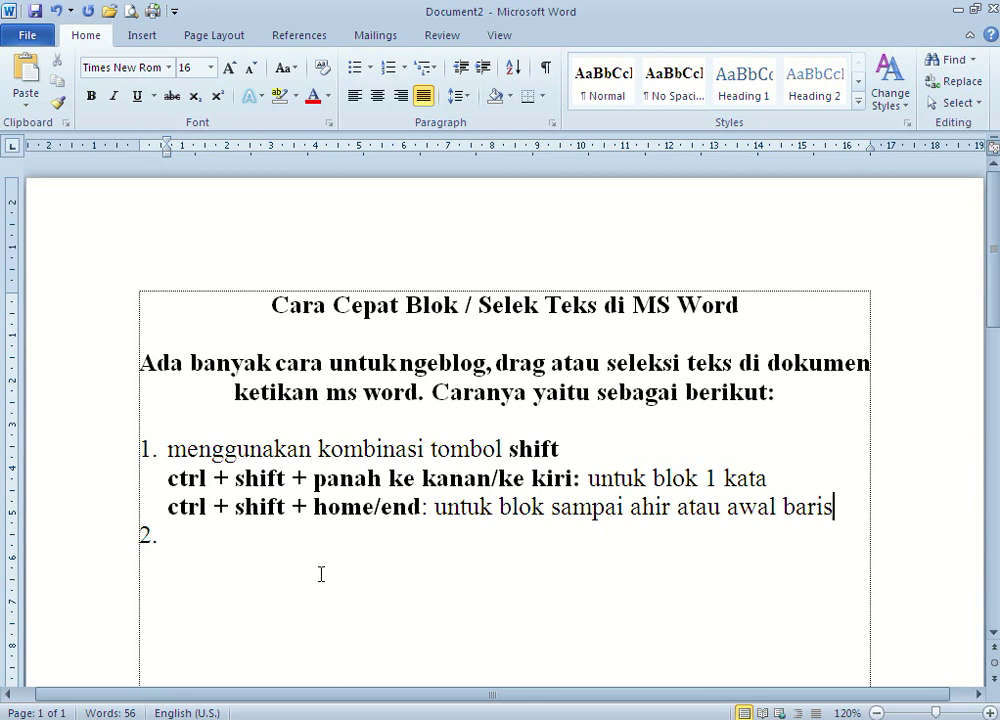
Demonstrate Ctrl+Shift+End by selecting from 'untuk' to the end of the text
click(465, 506)
key(Left)
key(Left)
key(Left)
key(ctrl+shift+End)
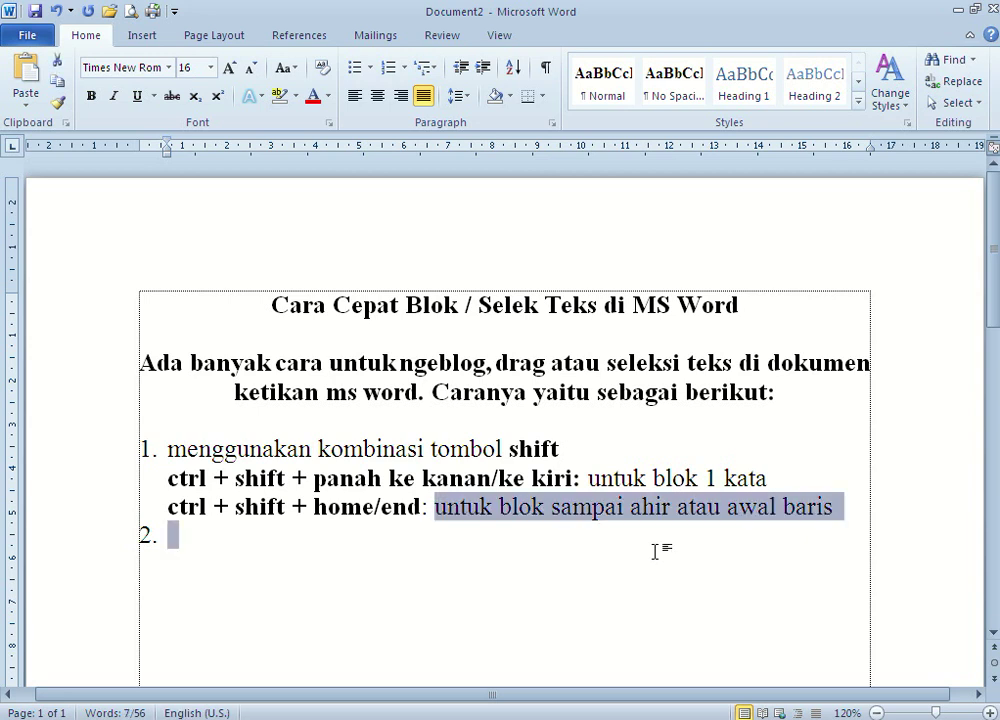
Select and copy the whole 'ctrl + shift + home/end' line
key(Home)
key(End)
key(ctrl+Left)
key(ctrl+Left)
key(ctrl+Left)
key(ctrl+Left)
key(ctrl+Left)
key(ctrl+Left)
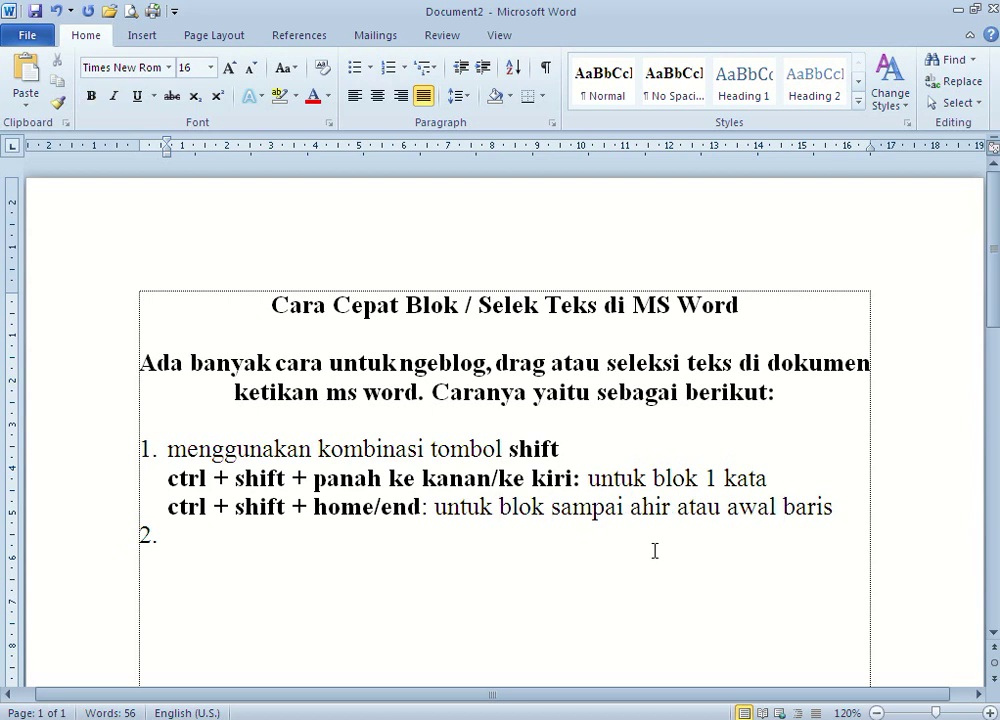
key(shift+Home)
key(Home)
key(ctrl+shift+Right)
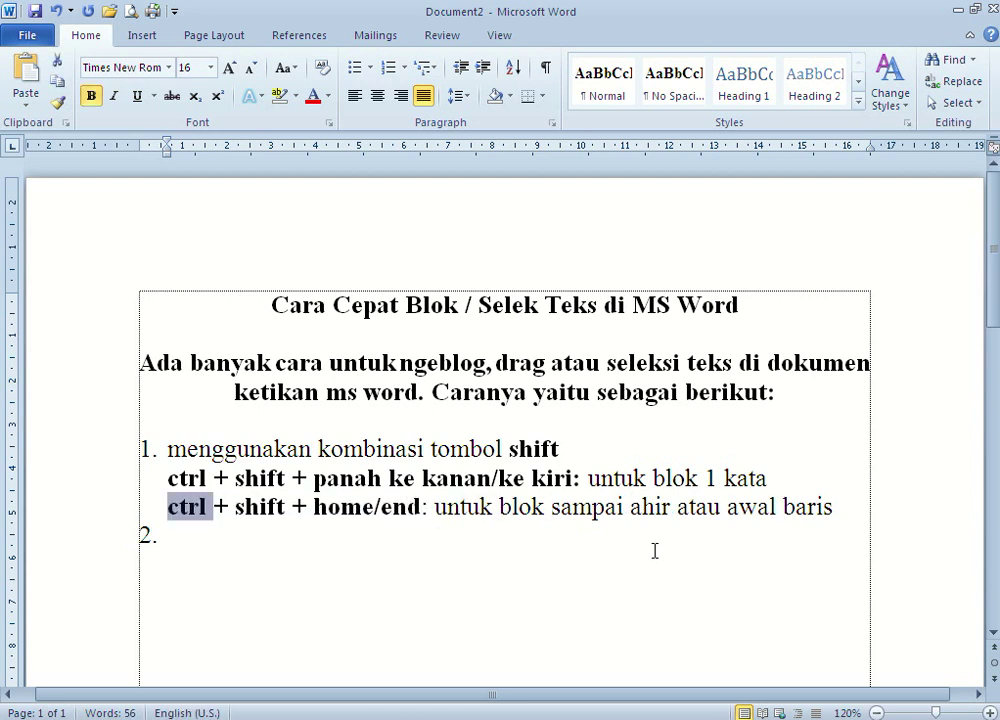
key(ctrl+shift+Right)
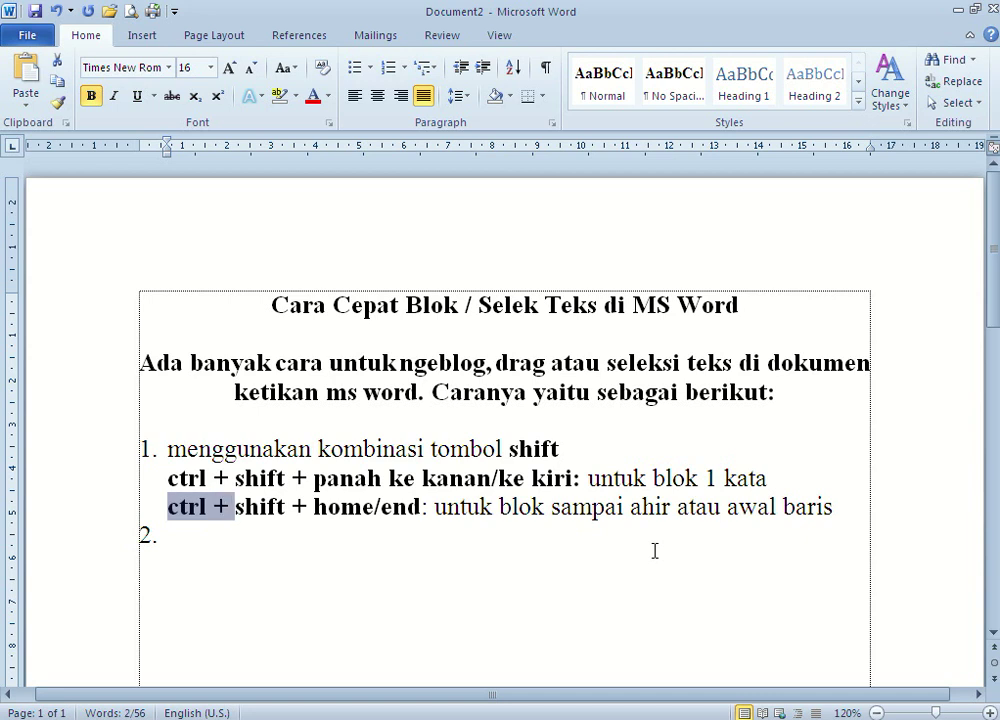
key(shift+End)
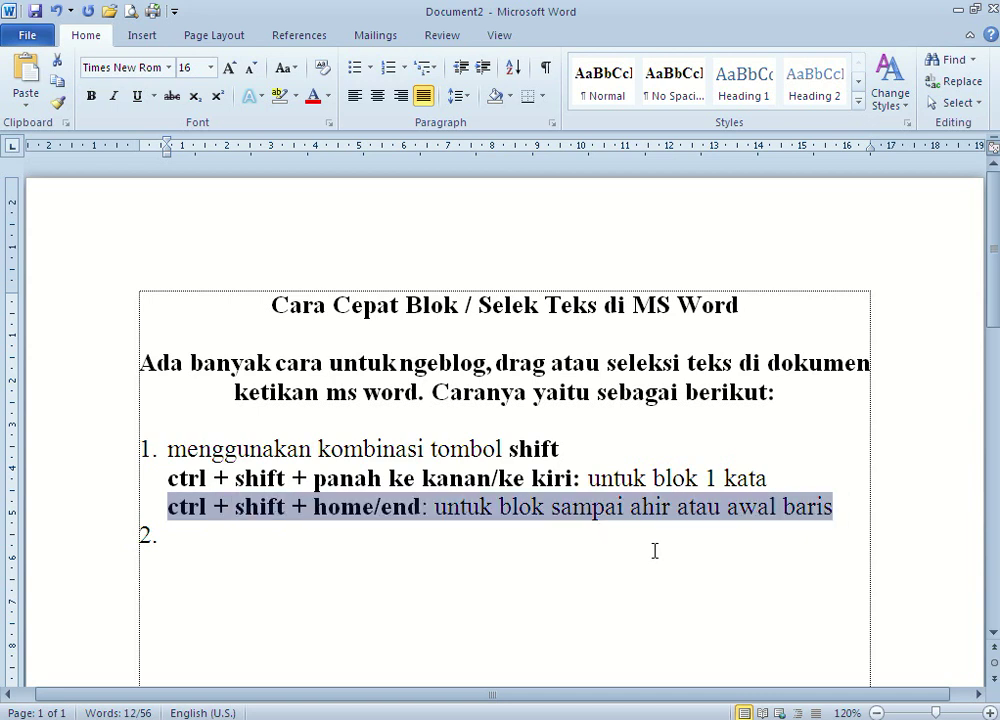
key(ctrl+c)
Paste it below, delete 'ctrl +' to leave 'shift + home/end:', and add a blank line
key(End)
key(Return)
key(ctrl+v)
key(Home)
key(ctrl+shift+Right)
key(ctrl+shift+Right)
key(ctrl+shift+Right)
key(ctrl+shift+Left)
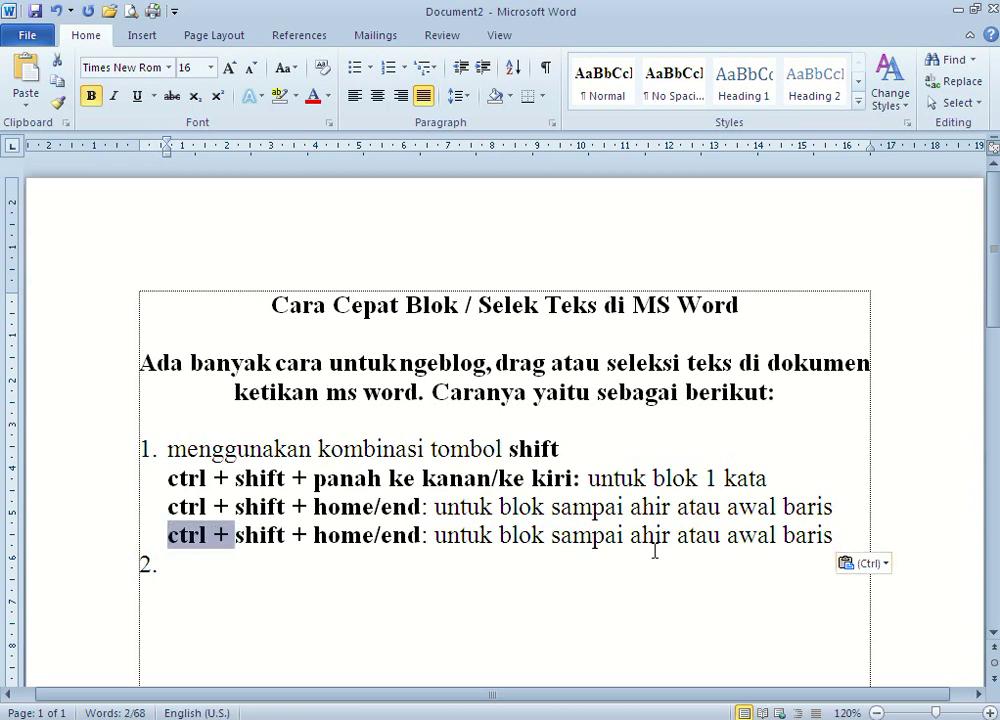
key(Delete)
key(End)
key(Return)
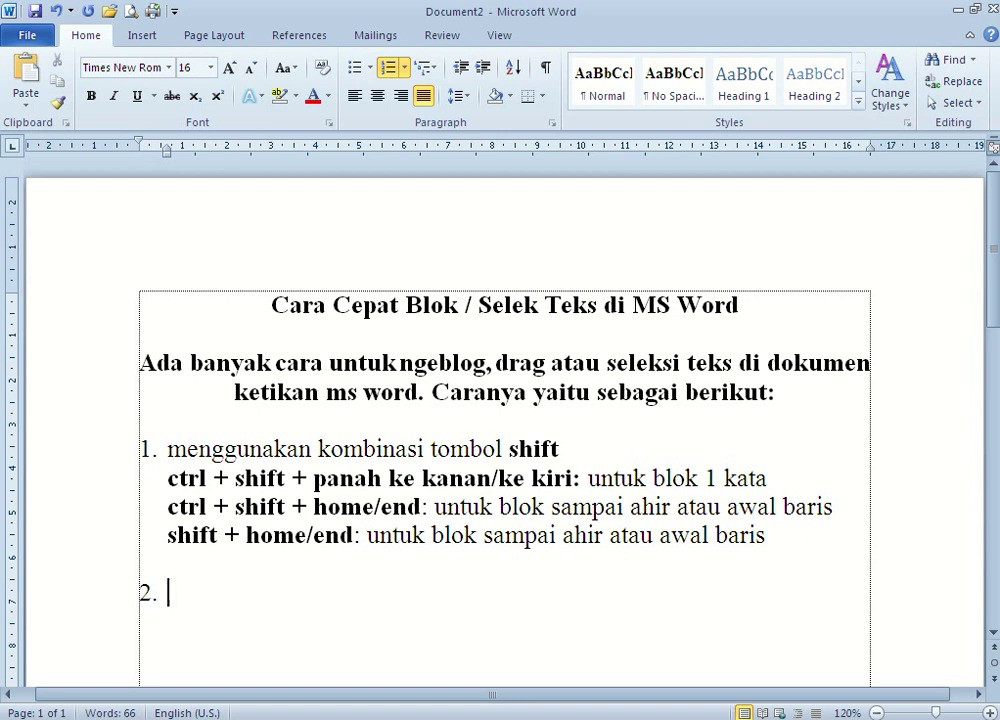
Type item 2 'menggunakan klik pada batas luar lembar kerja' and add an unnumbered line beneath
text(menggunakan klik pada )
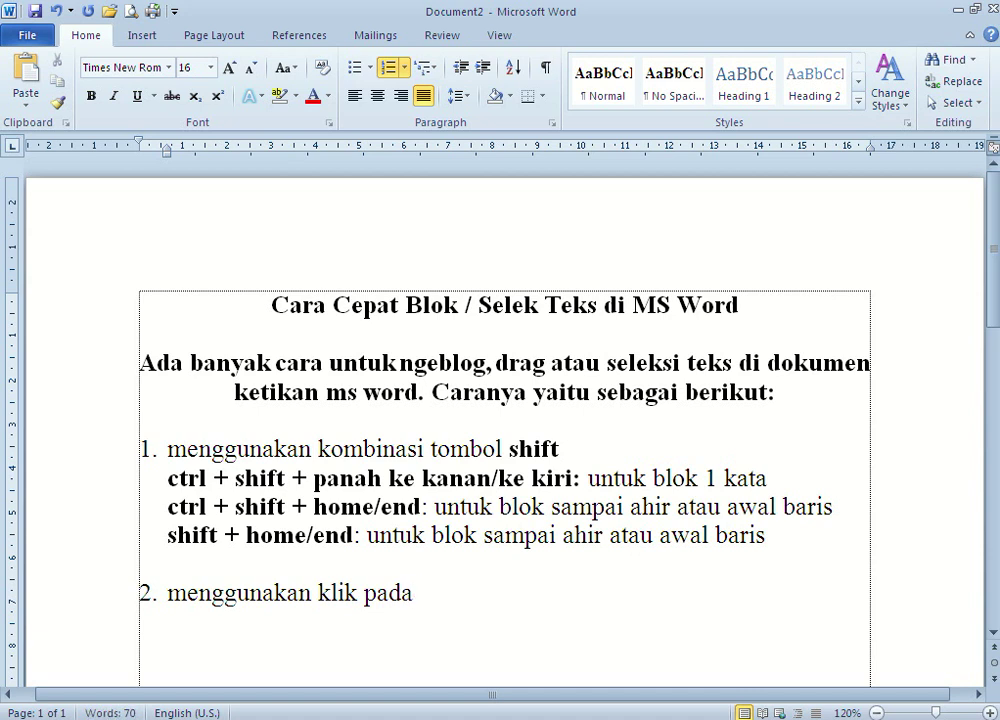
text(batas l)
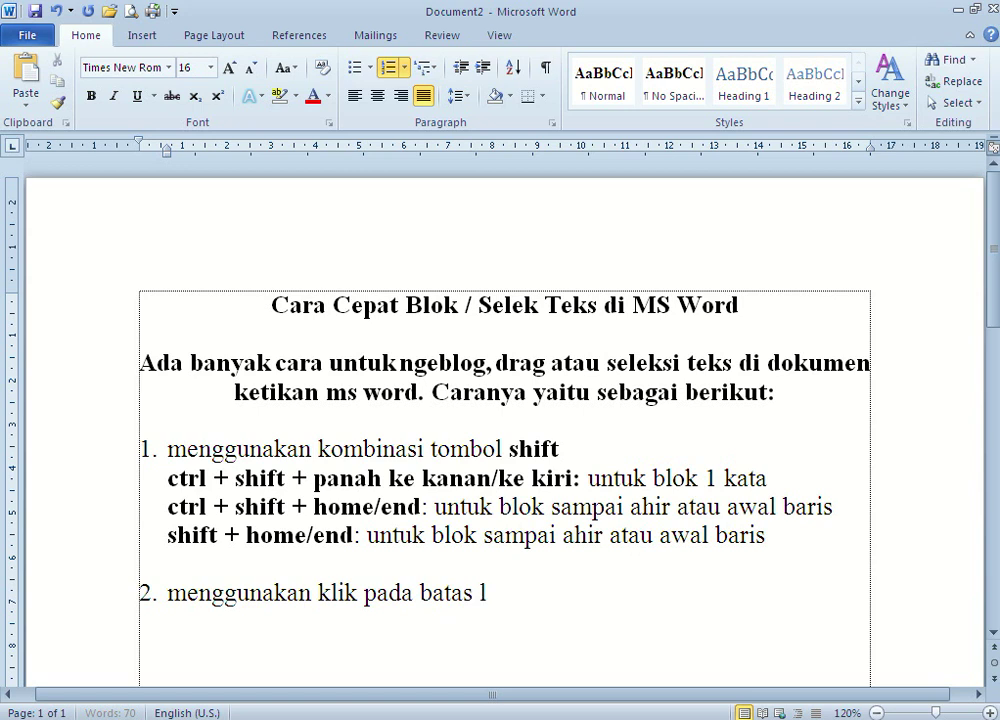
text(uar lembar)
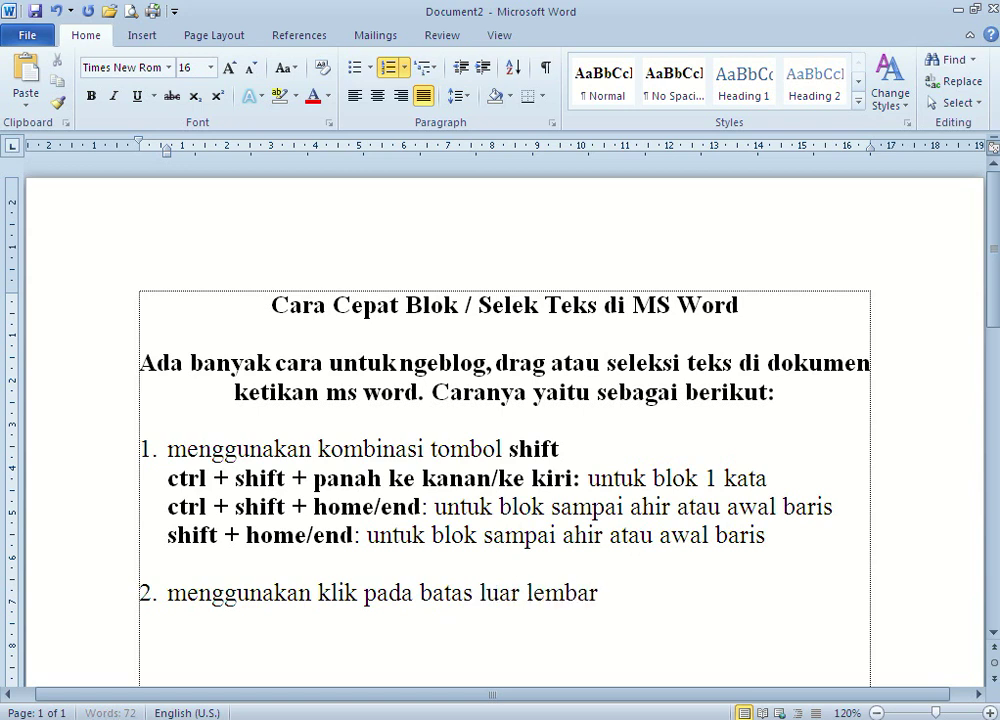
text( kerja)
key(Return)
click(168, 593)
key(Return)
key(BackSpace)
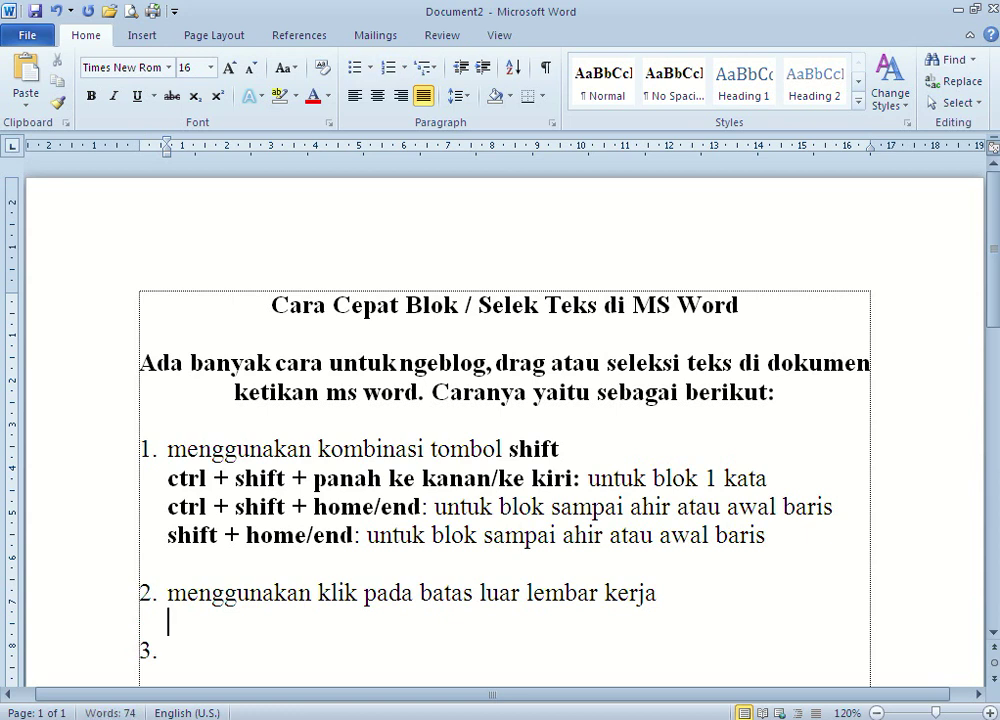
Add the lines 'klik 1 x untuk blok satu baris' and 'klik 2 x untuk blok satu paragraf'
text(k)
text(lik sat)
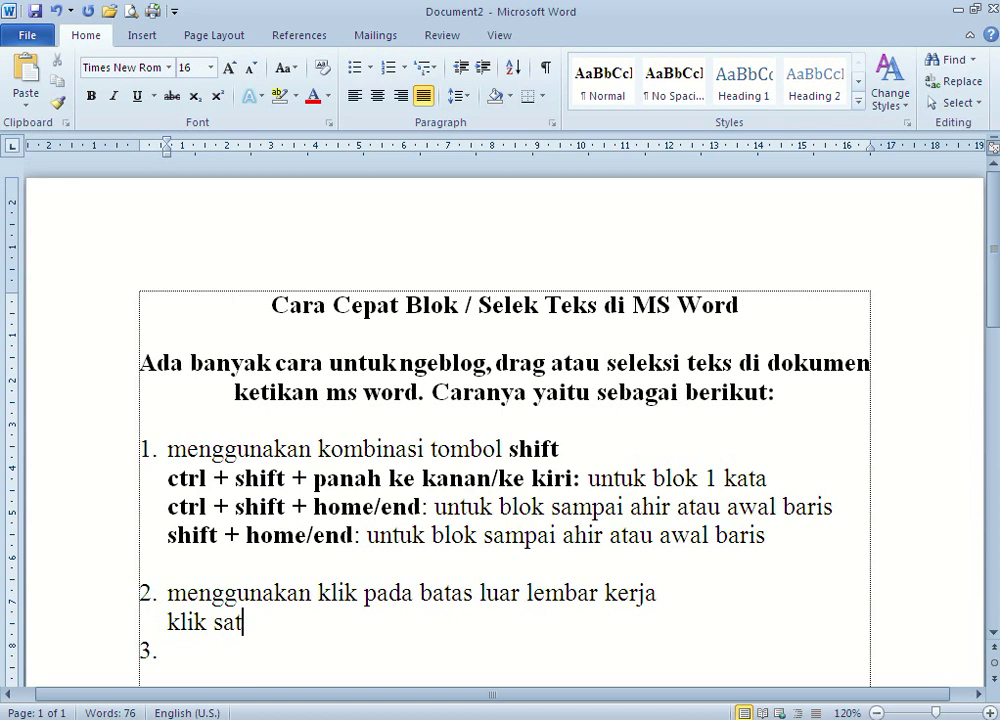
key(ctrl+shift+Left)
text(1 x untuk )
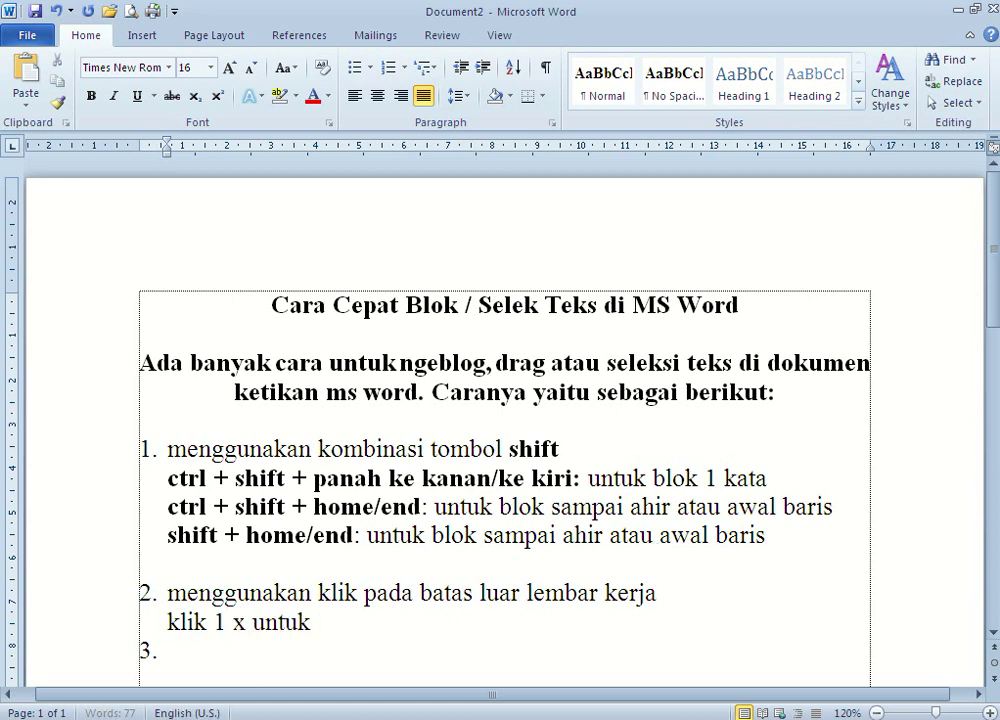
text(blok satu baris)
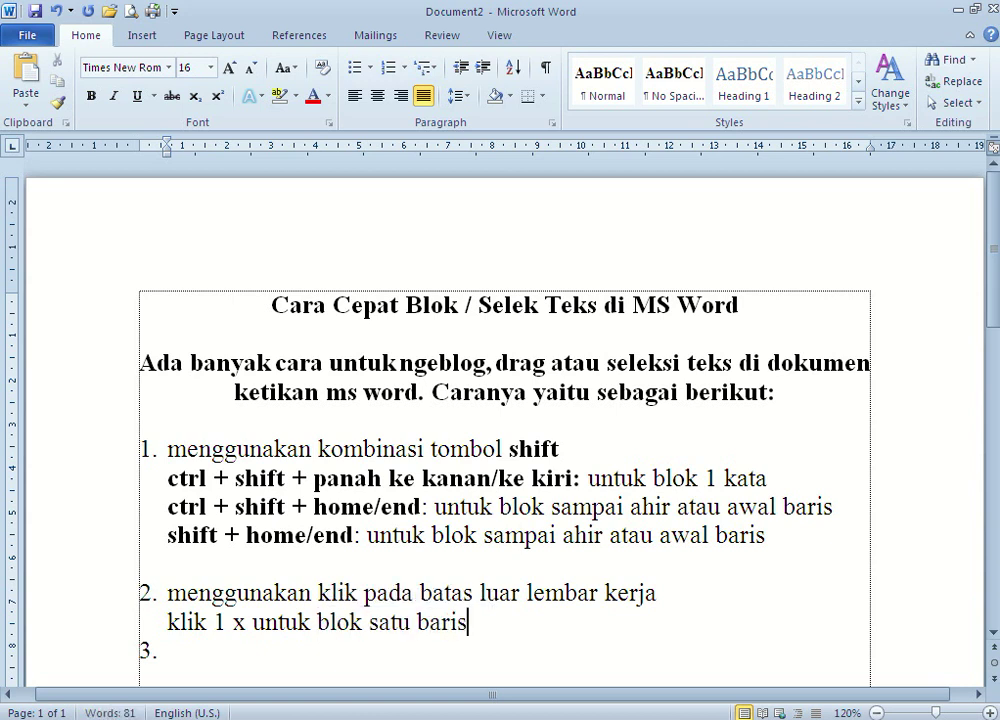
key(Return)
text(klik)
text(2)
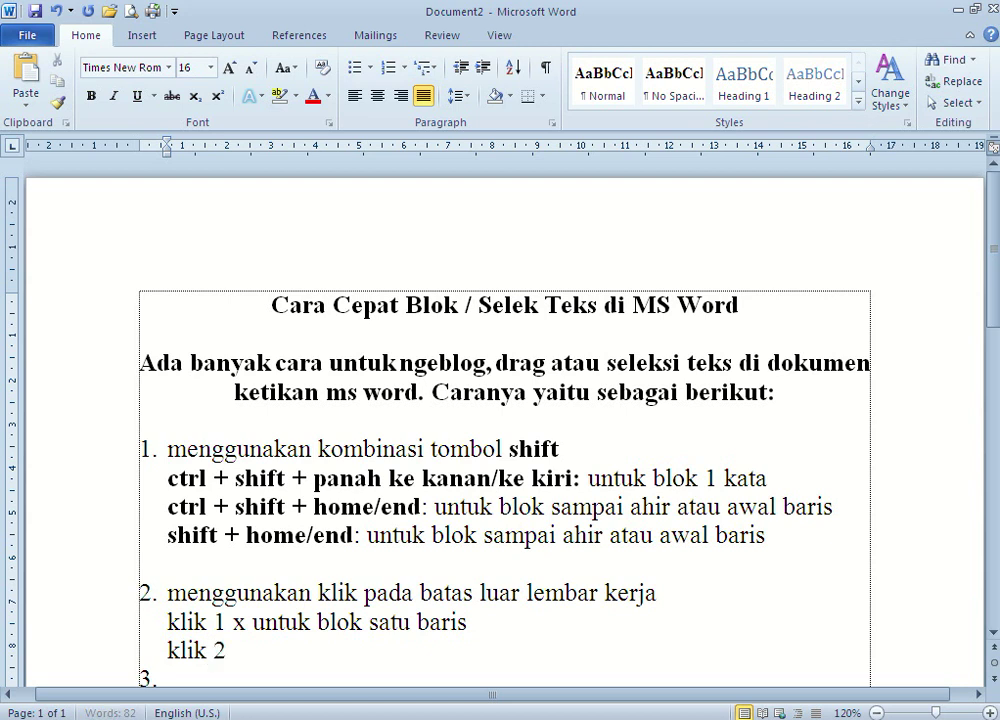
text( x un)
text(tuk blok satu paragraf)
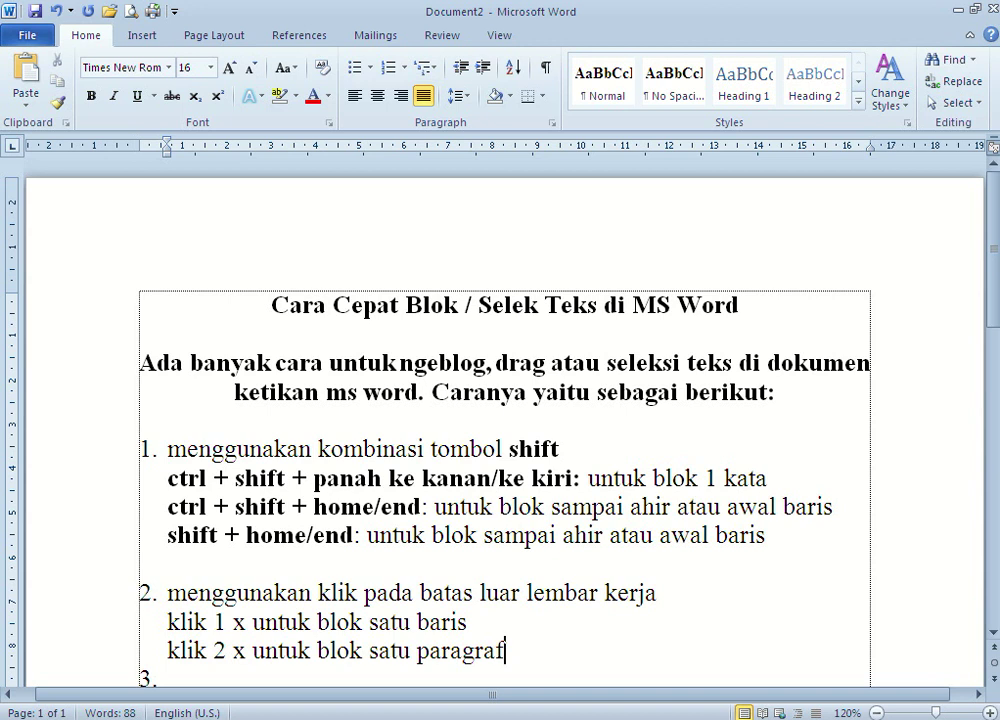
Copy both klik lines and paste them again below item 2
key(shift+Home)
key(shift+Up)
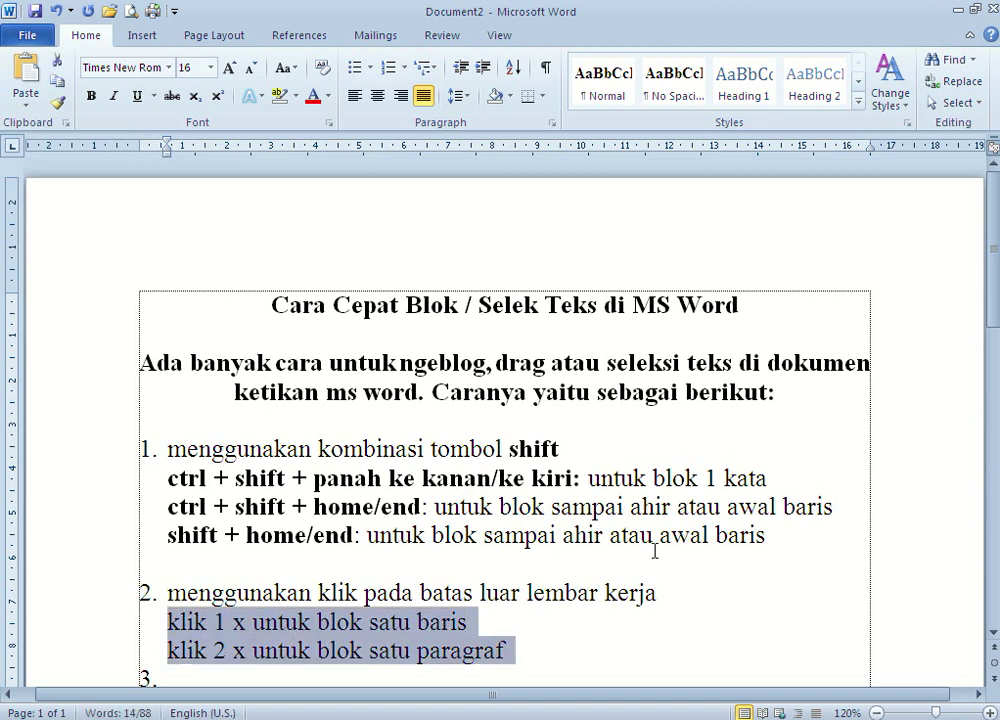
key(ctrl+c)
key(Right)
key(Return)
key(Return)
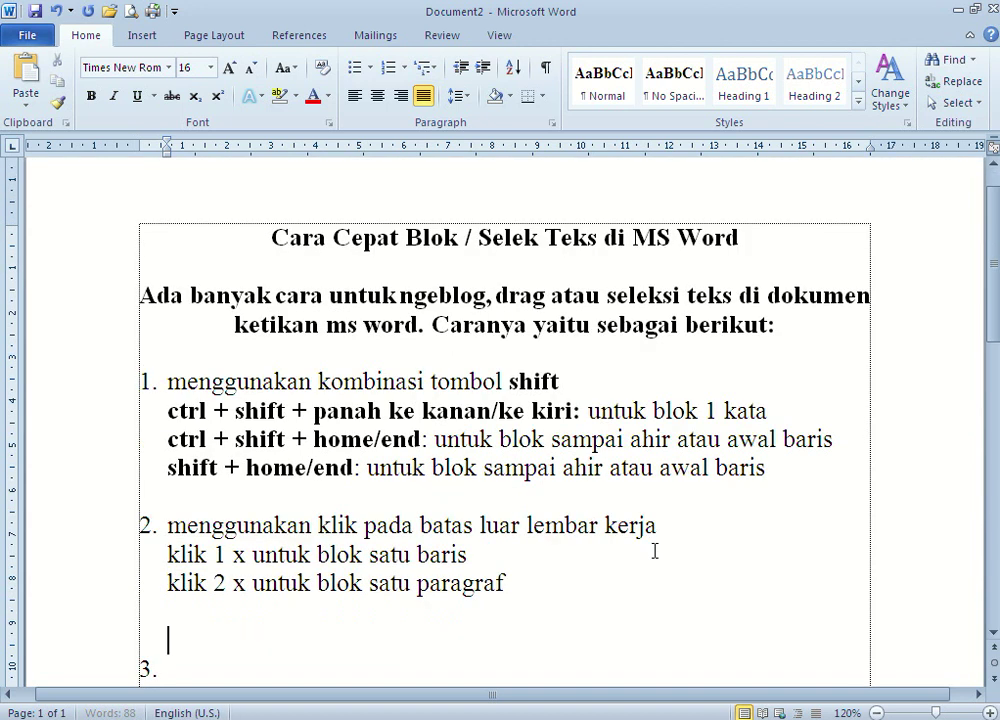
key(ctrl+v)
Join the pasted klik lines into one sentence line, each part ending with a period
key(Up)
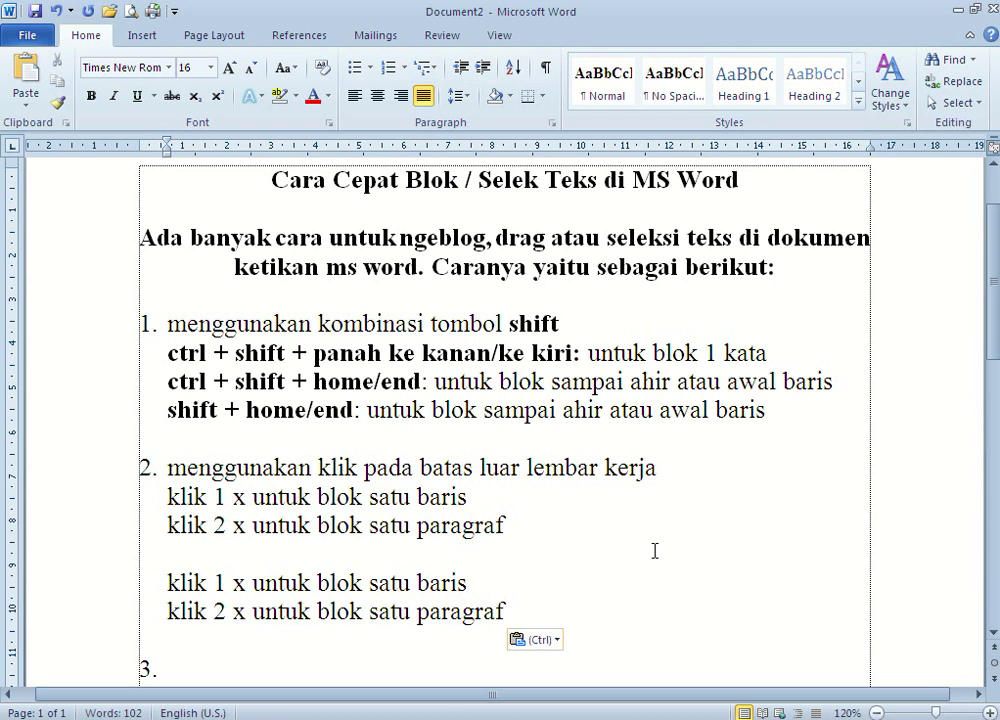
text(.)
key(Delete)
key(End)
text(.)
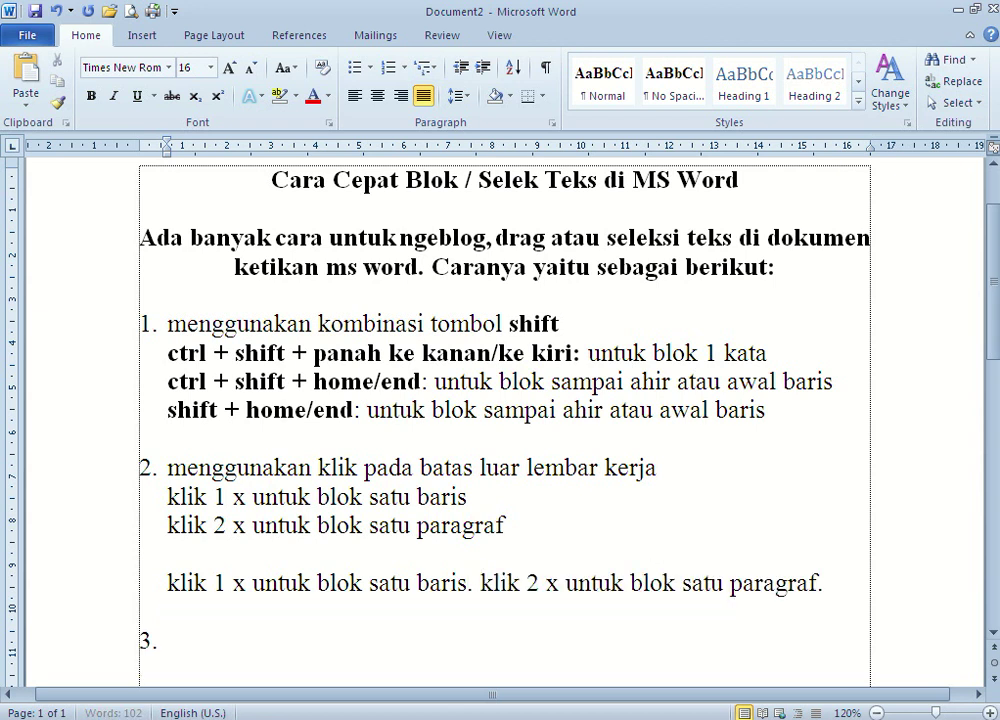
key(shift+Home)
key(End)
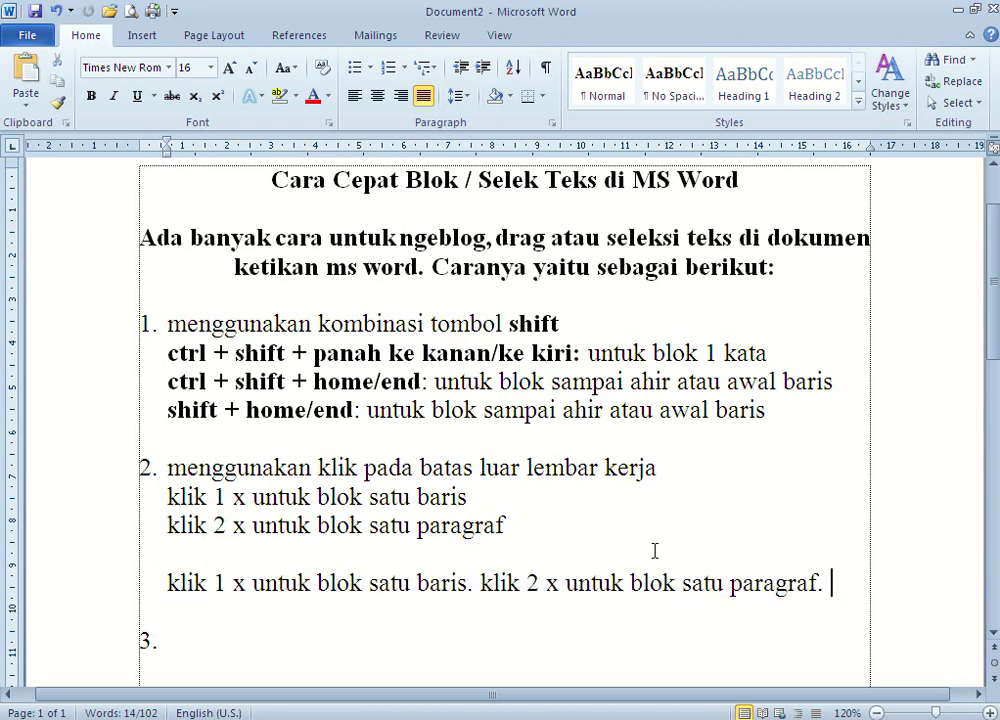
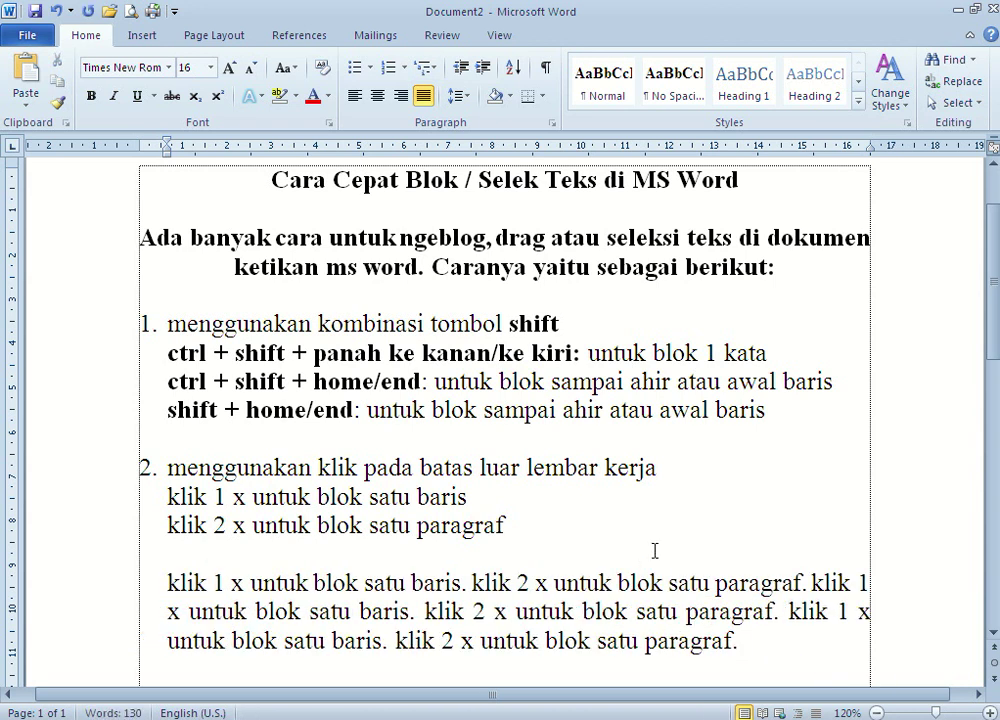
Paste another 'klik 1 x…' sentence, then select single lines from the margin and the whole paragraph
key(ctrl+v)
key(Return)
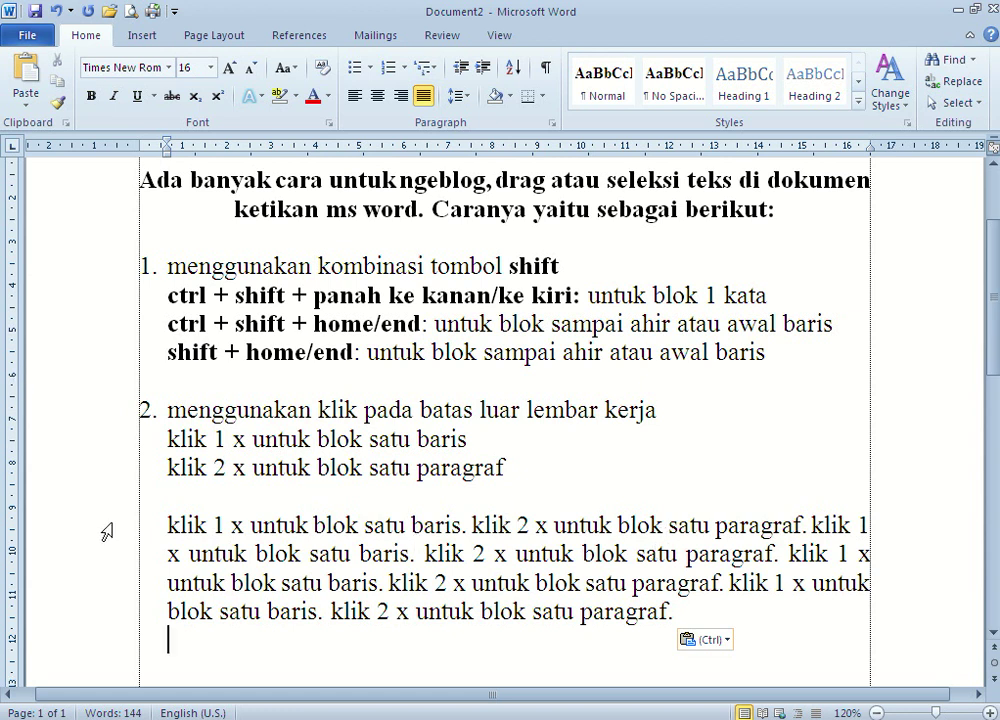
click(72, 540)
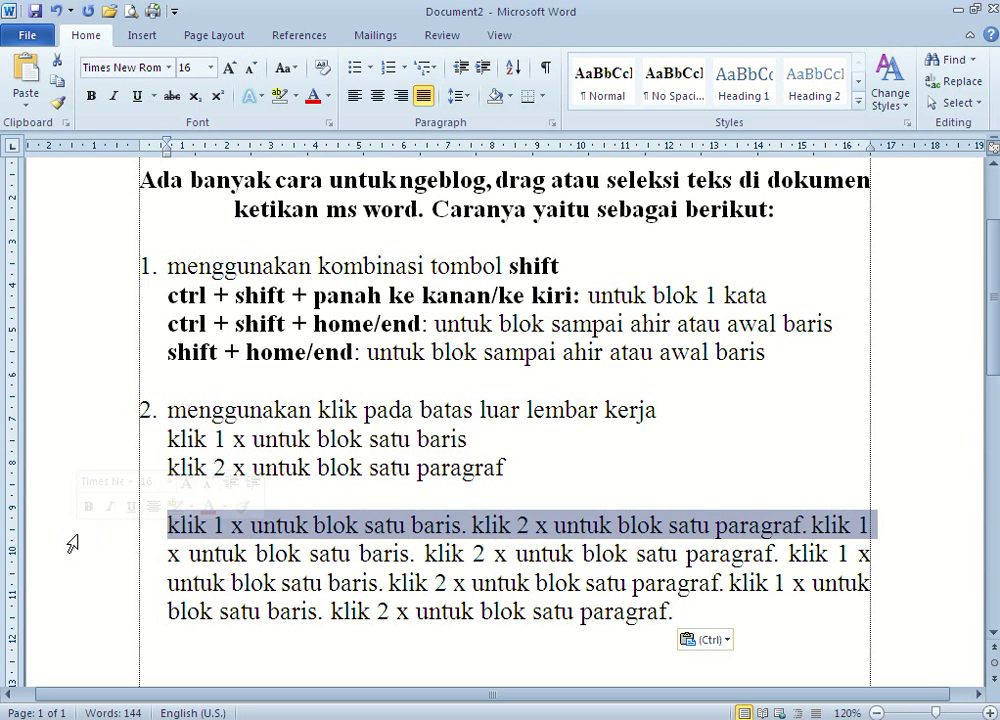
click(80, 580)
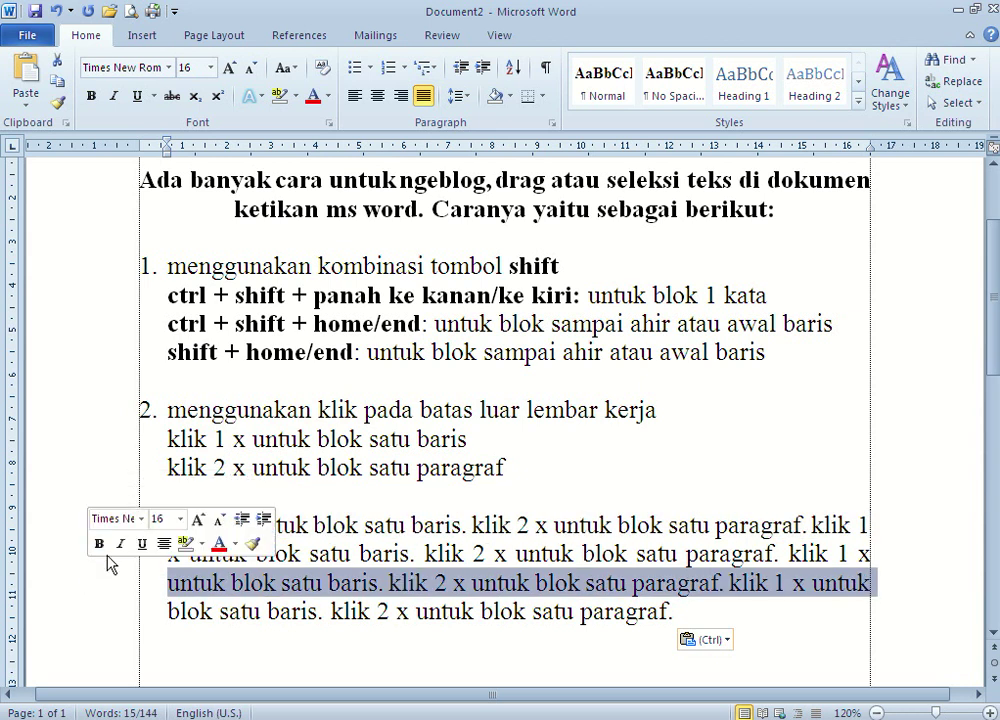
click(82, 610)
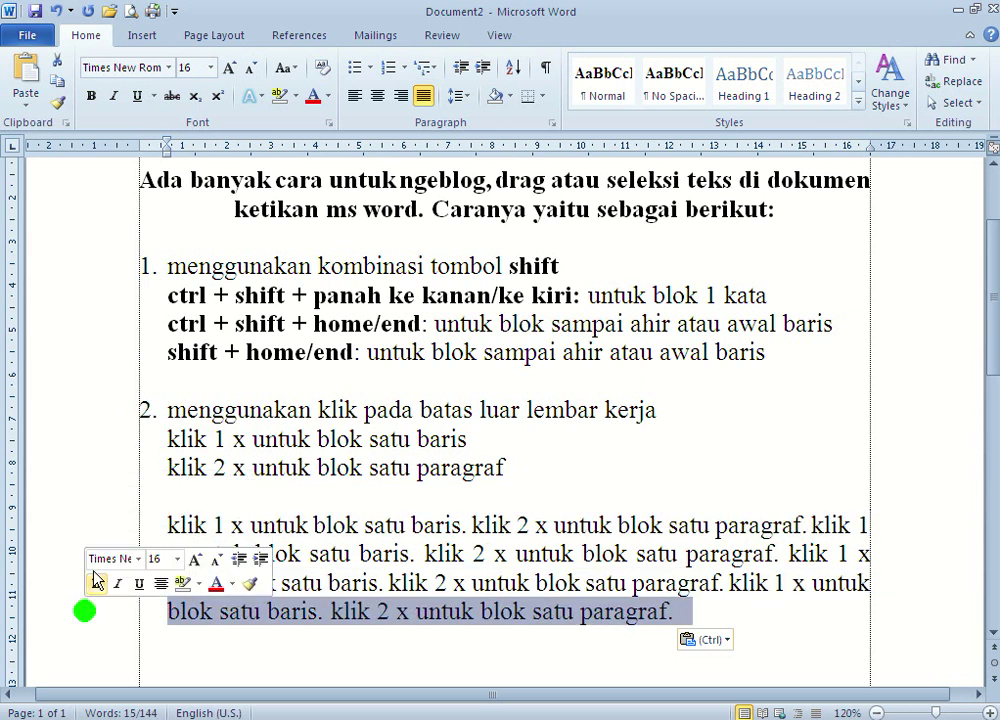
click(91, 526)
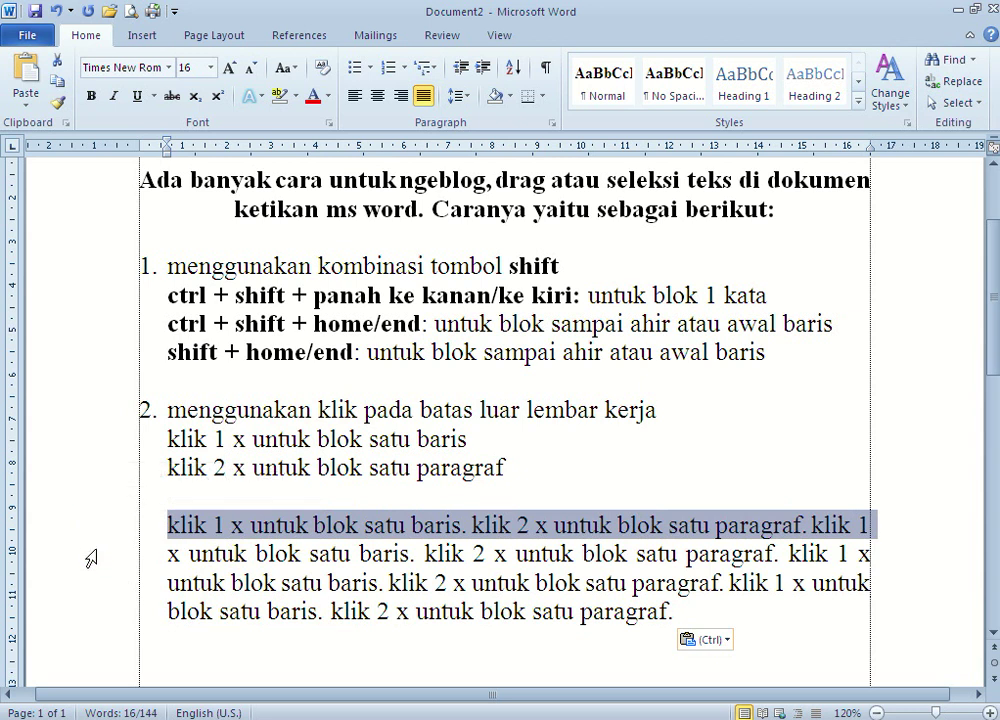
double_click(91, 556)
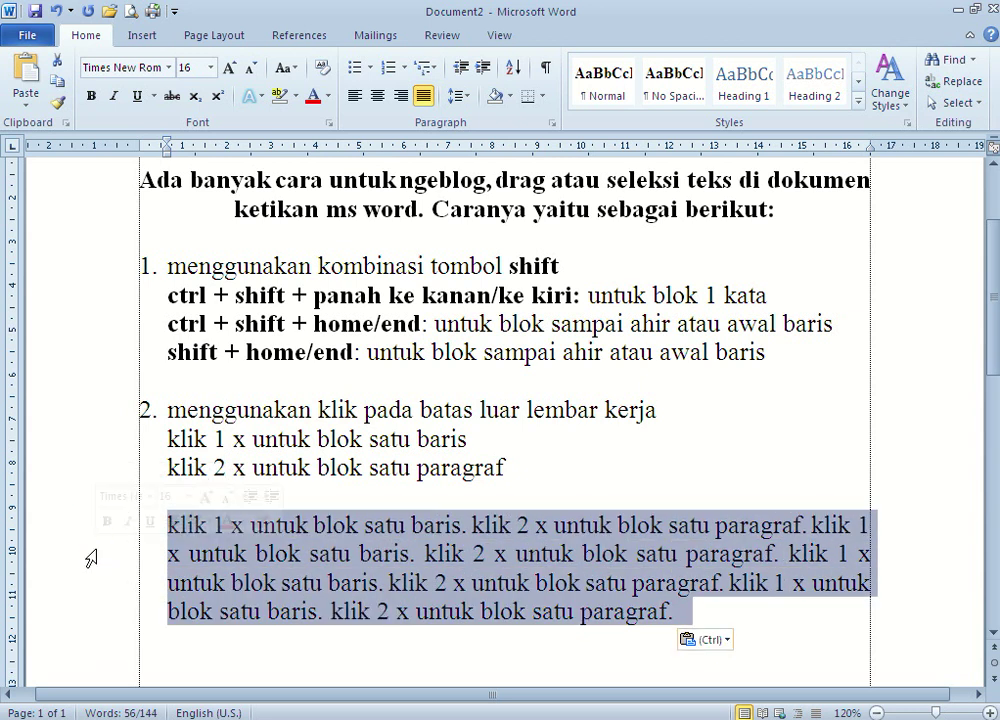
Remove the empty line above point 3
scroll(91, 556, down, 3)
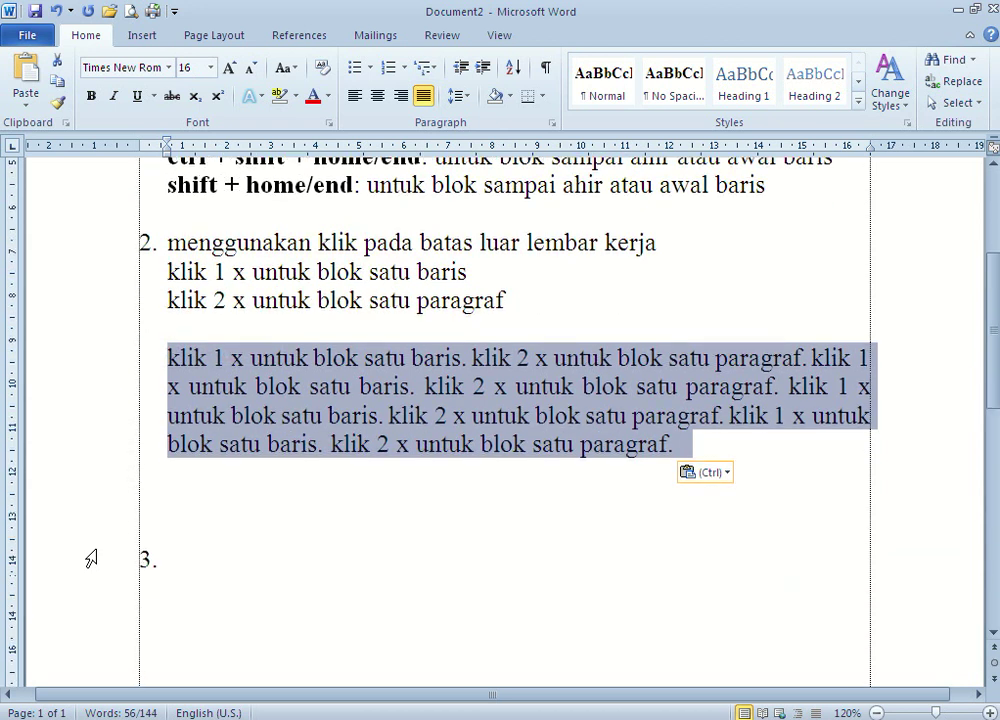
click(239, 477)
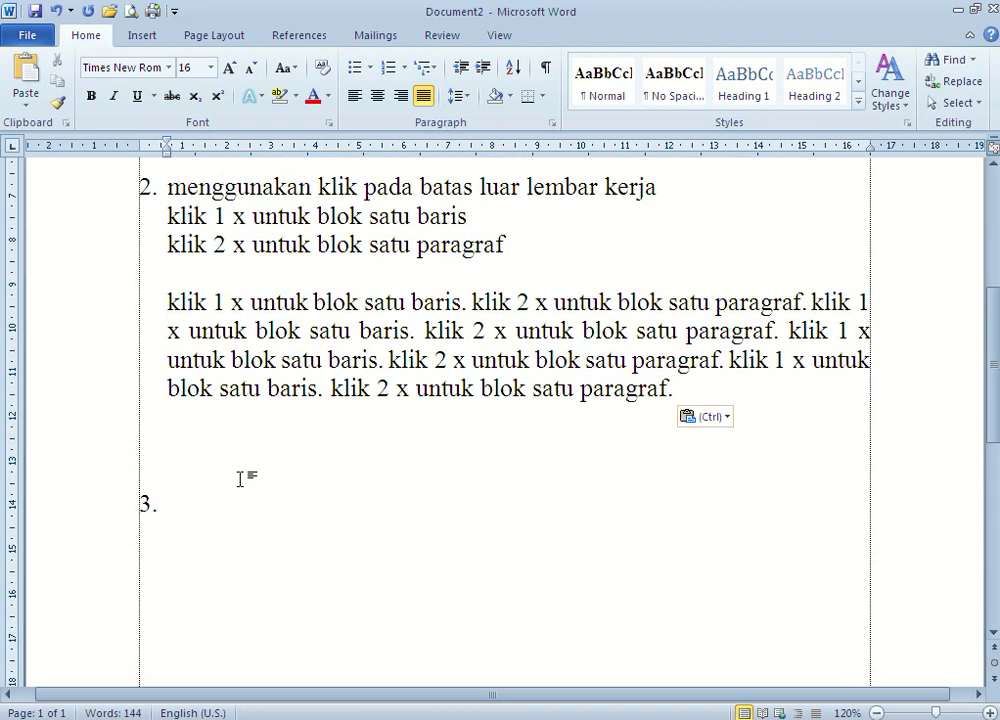
key(Delete)
Type point 3 as 'menggunakan tombol ctrl + "a" : untuk blog seluruh tulisan dalam dokumen'
text(menggu)
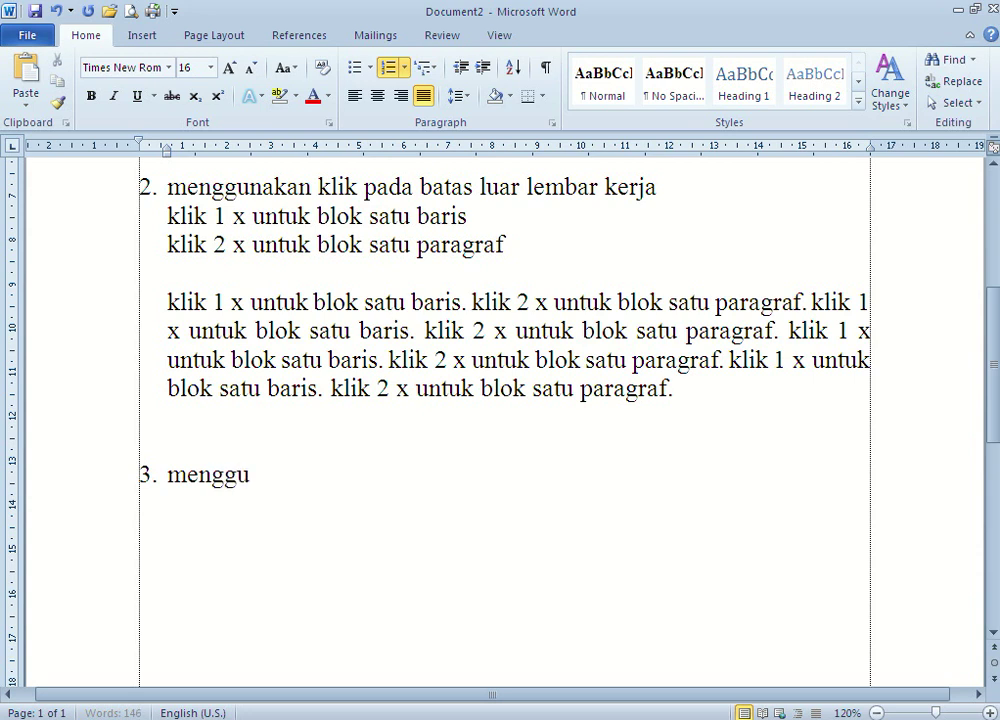
text(nakan)
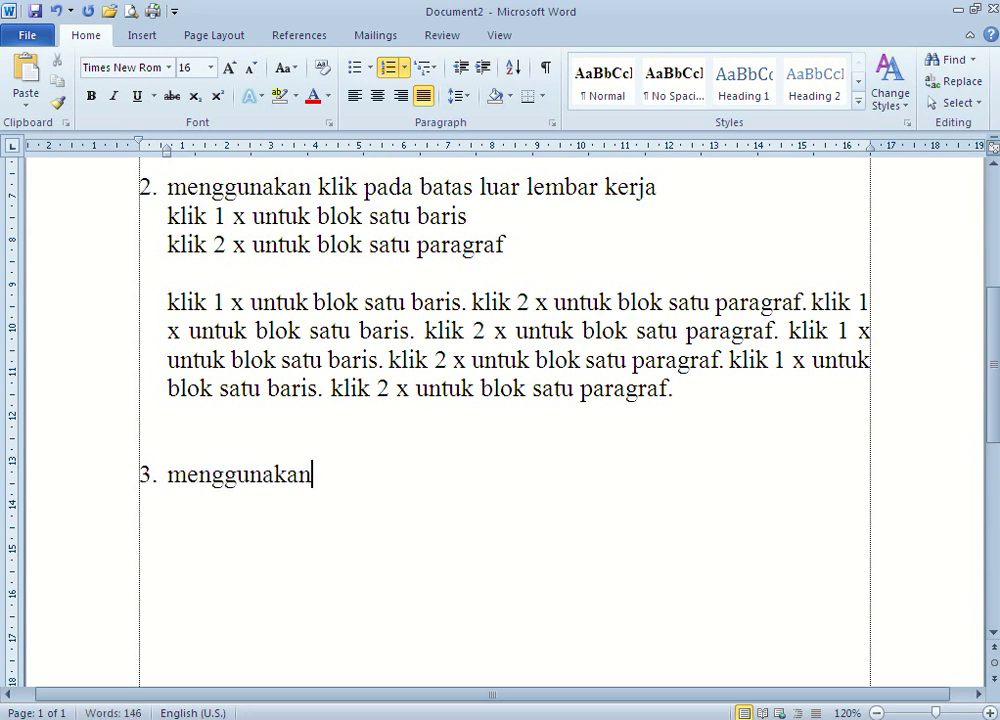
text( tombol )
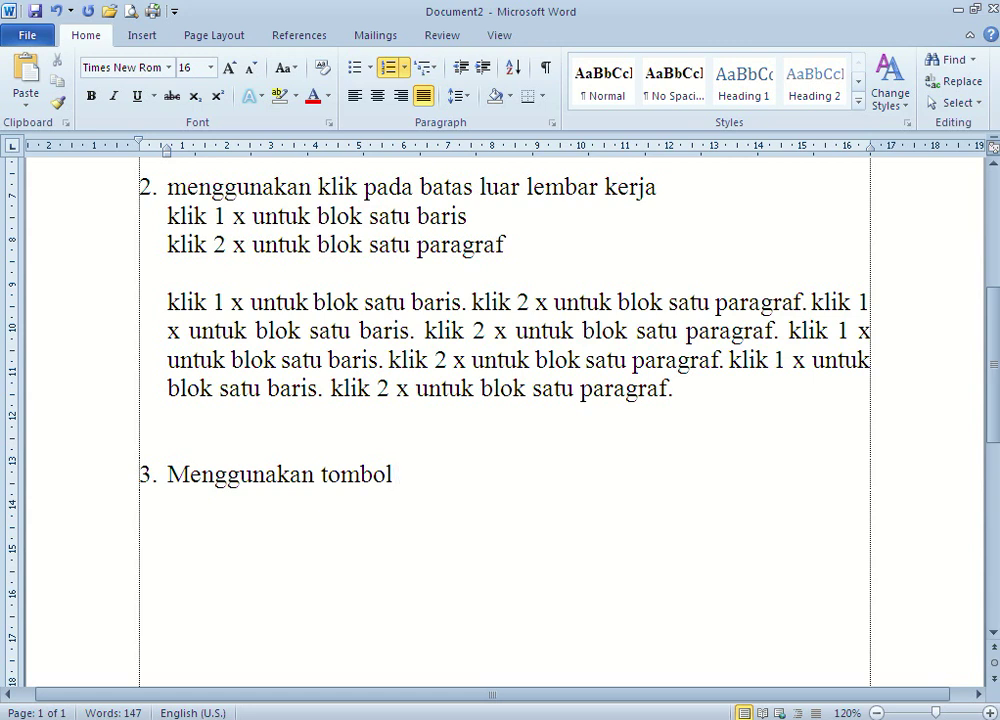
text(ctrl + )
text("a)
text(")
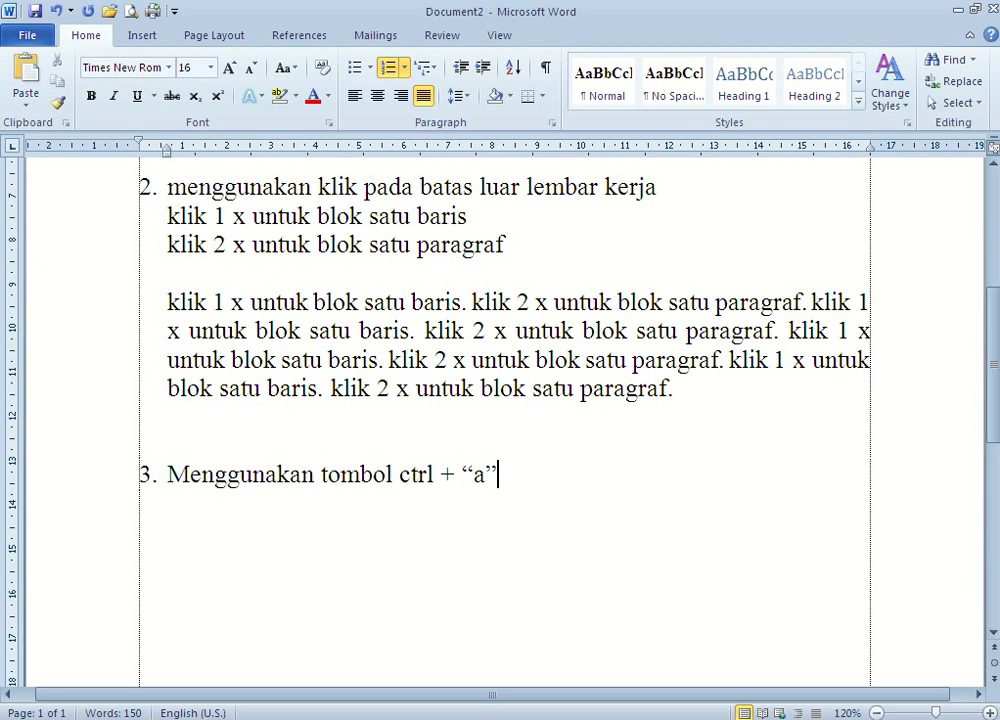
text( : untuk blog seluruh )
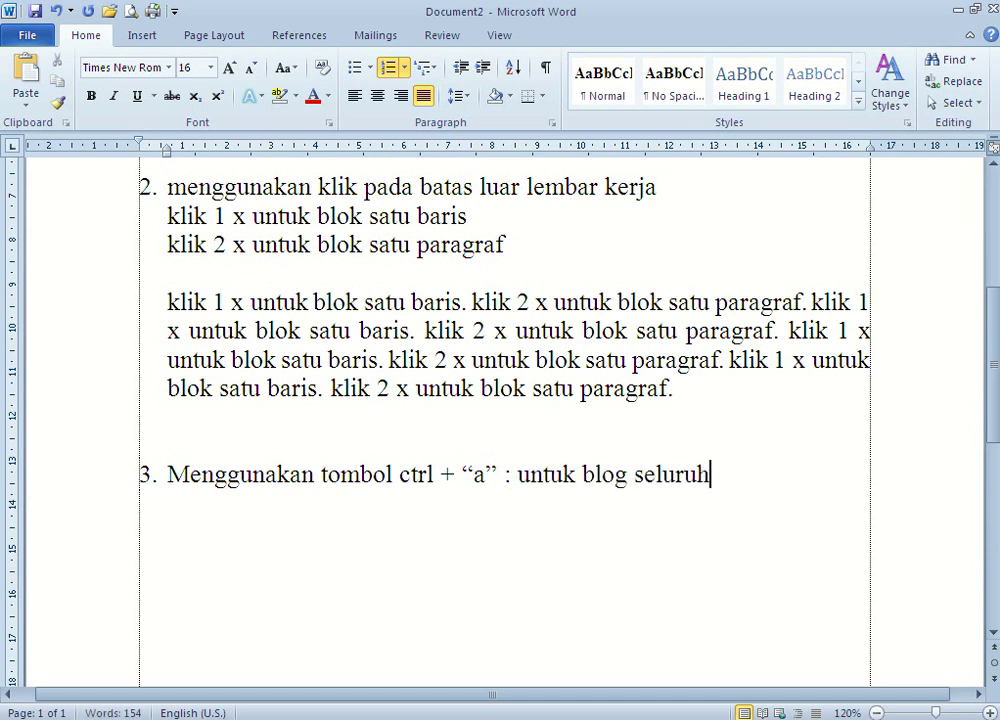
text(tulisan dala,)
key(BackSpace)
text(m )
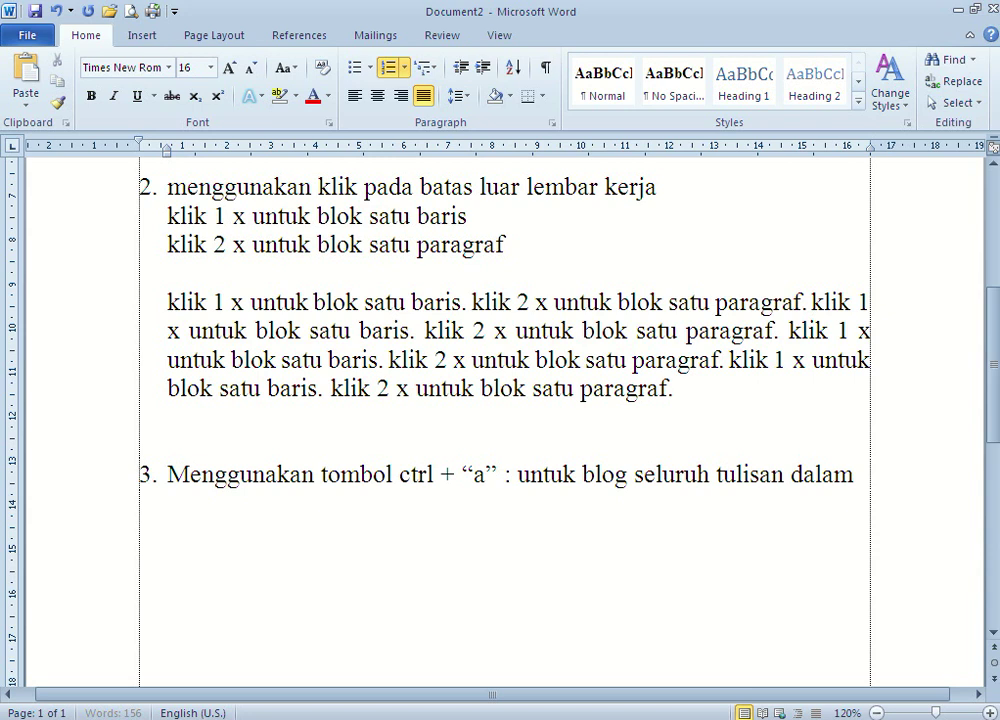
text(dokumen)
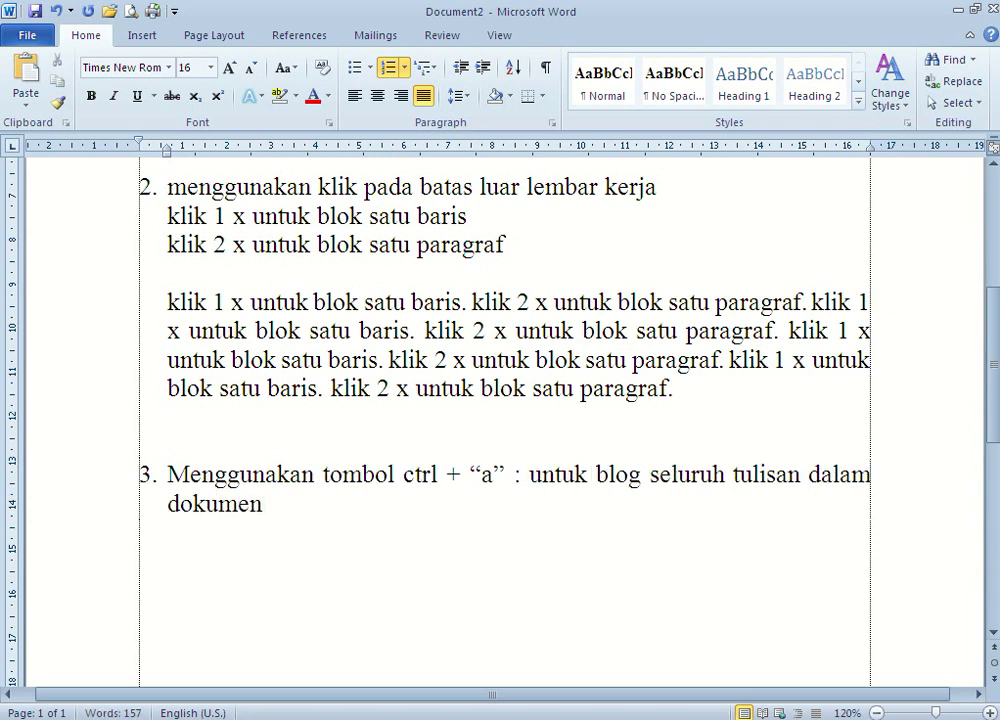
key(ctrl+a)
key(Right)
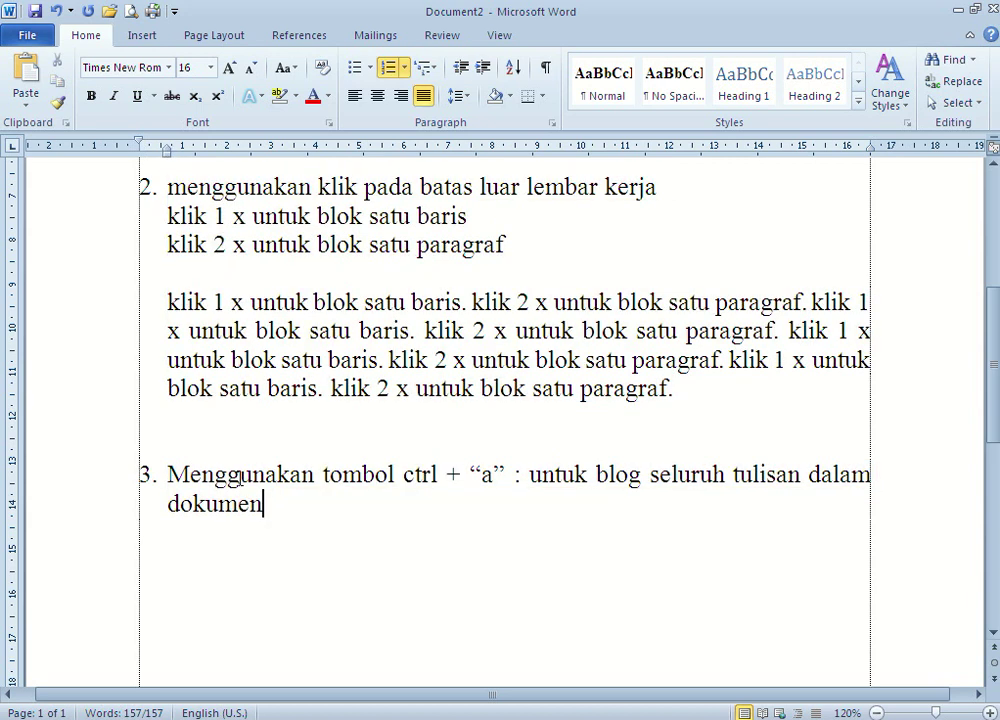
Demonstrate select-all, then add the centred unnumbered line 'Itu saja semoga bermanfaat!!!' below point 3
key(ctrl+a)
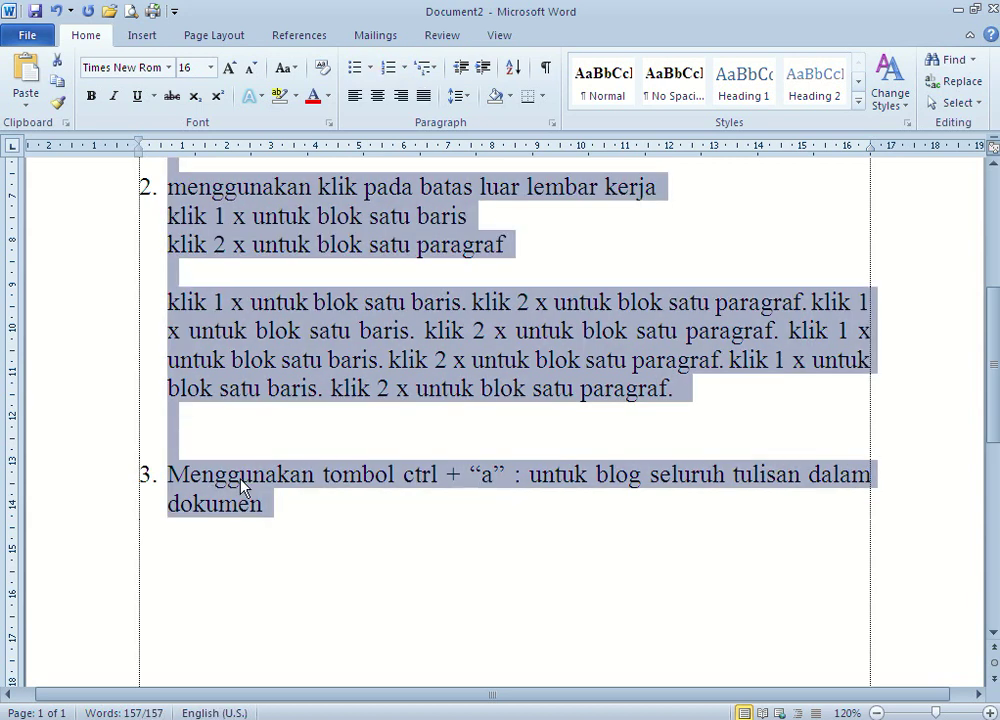
key(Right)
key(Return)
key(Return)
key(ctrl+e)
text(Itu saja semoga bermanfaat!!!)
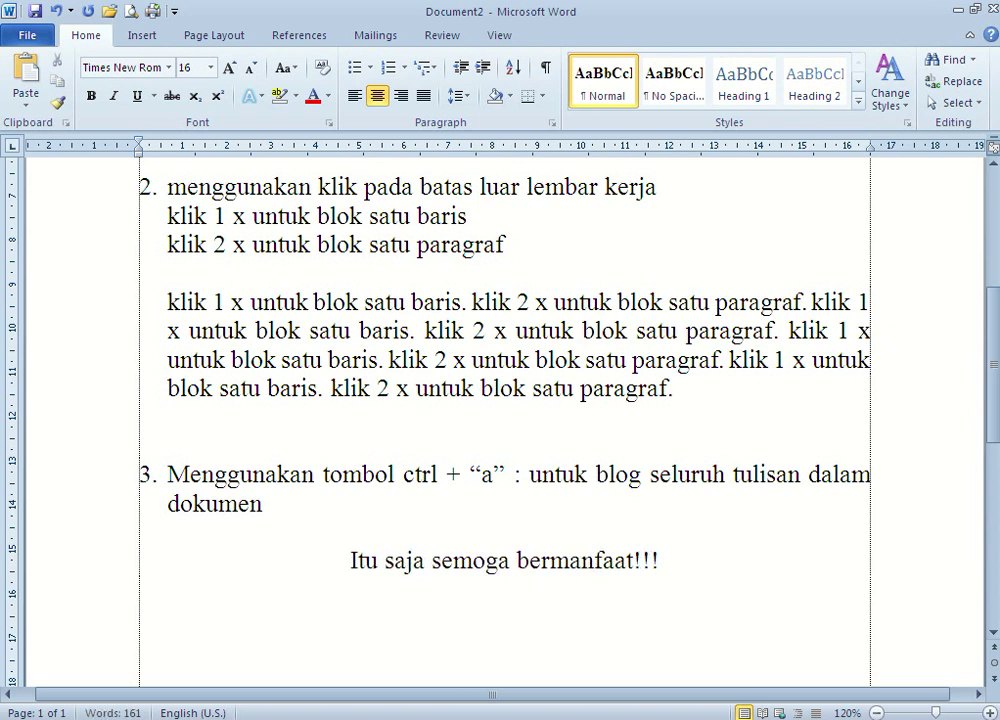
key(ctrl+Home)
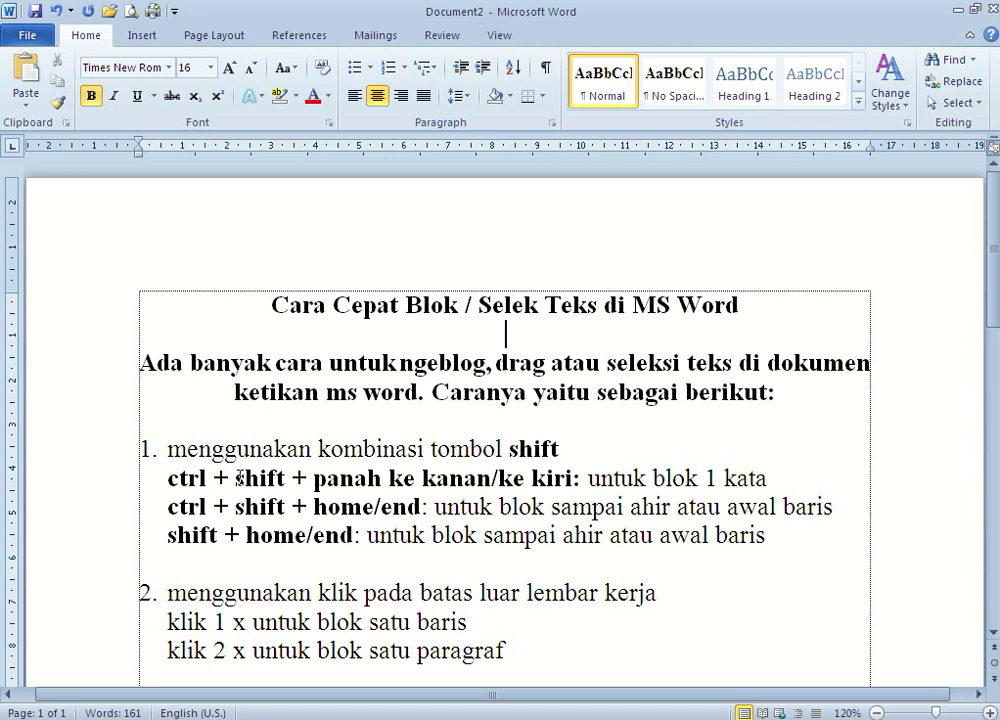
key(ctrl+Right)
key(ctrl+Right)
key(ctrl+Right)
key(Down)
key(Down)
key(Down)
key(Down)
key(Down)
key(Down)
key(Down)
key(Down)
key(Down)
key(Down)
key(Down)
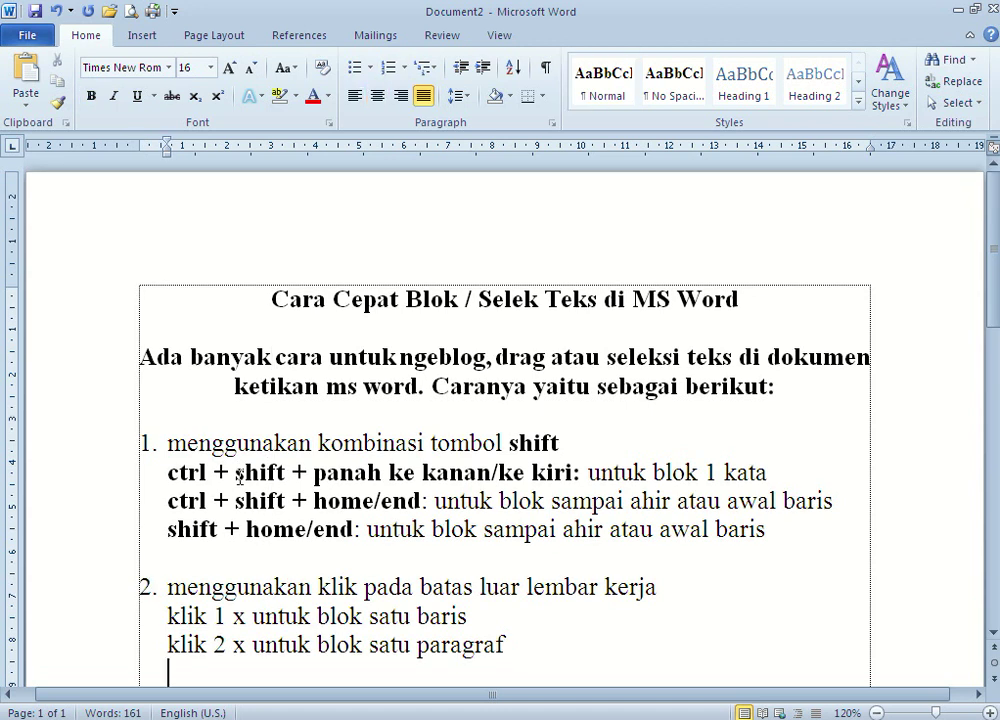
key(Down)
key(Down)
key(Down)
key(Down)
key(Down)
key(Down)
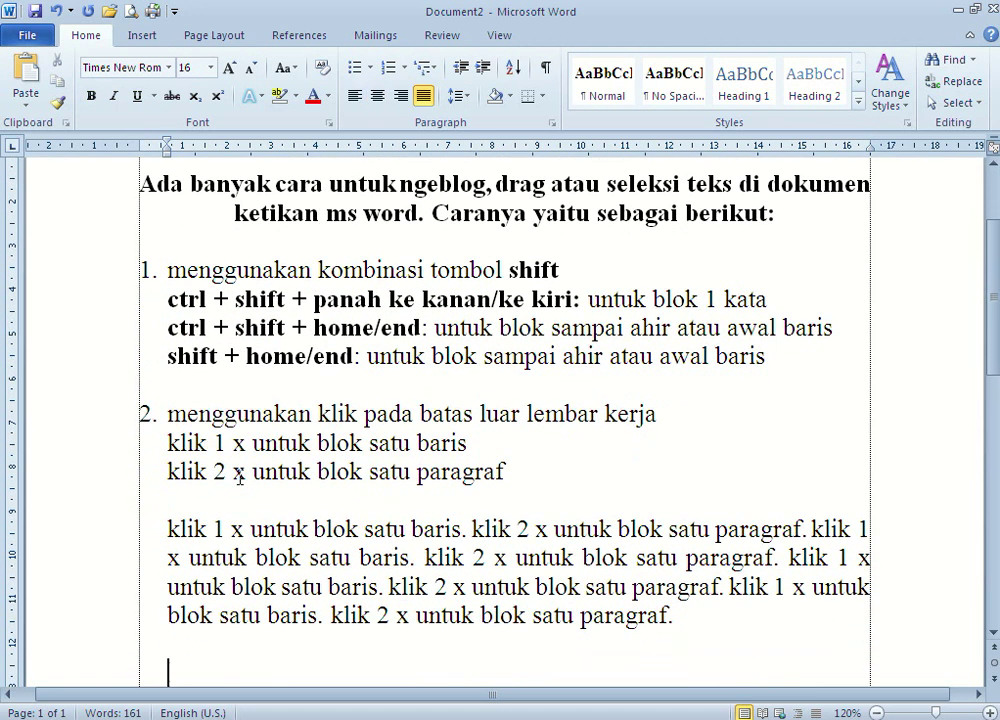
key(Down)
key(Down)
key(Down)
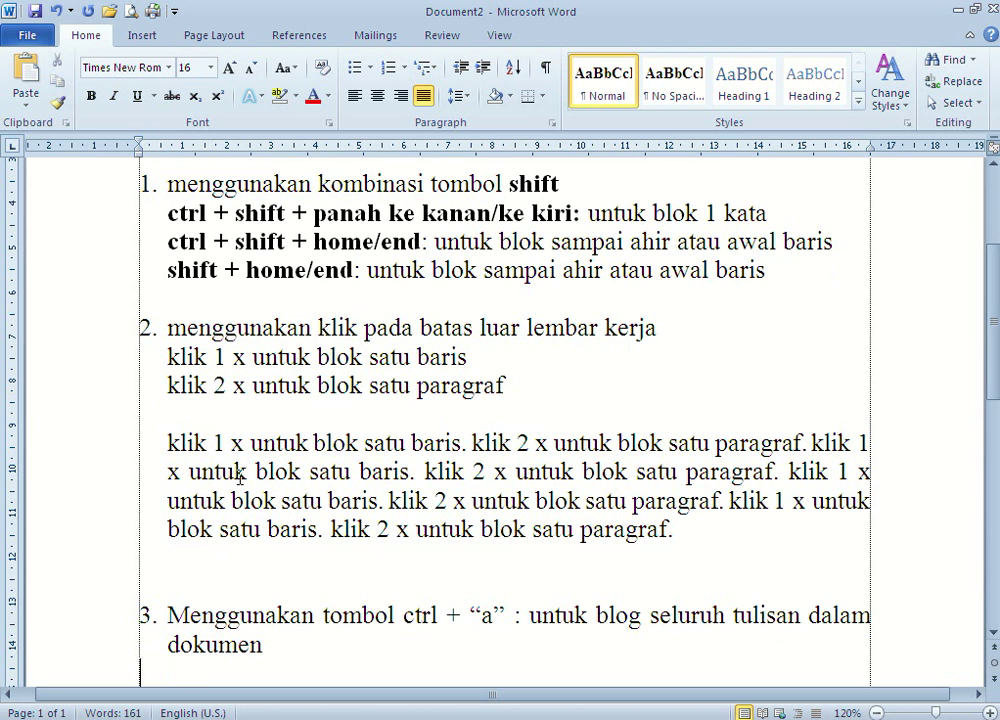